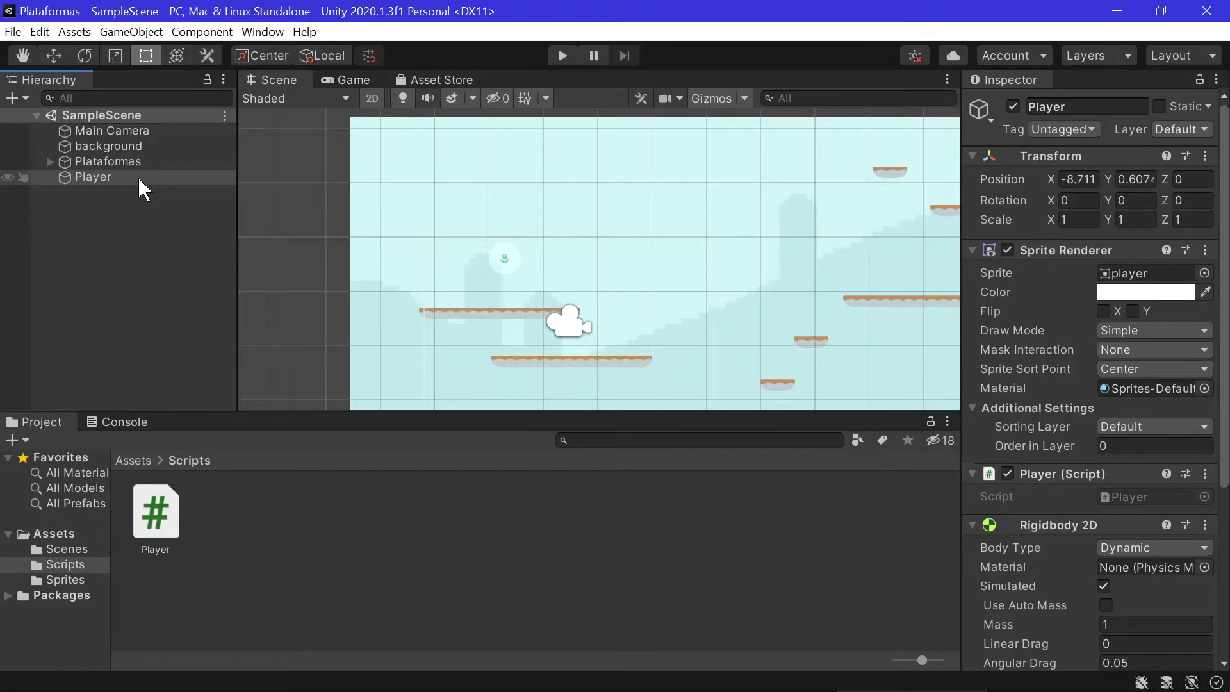
Parent Main Camera under Player, reset its Transform and set Position Z to -10.
{"action": "left_click", "coordinate": [140, 131]}
{"action": "left_click_drag", "start_coordinate": [139, 132], "coordinate": [99, 179]}
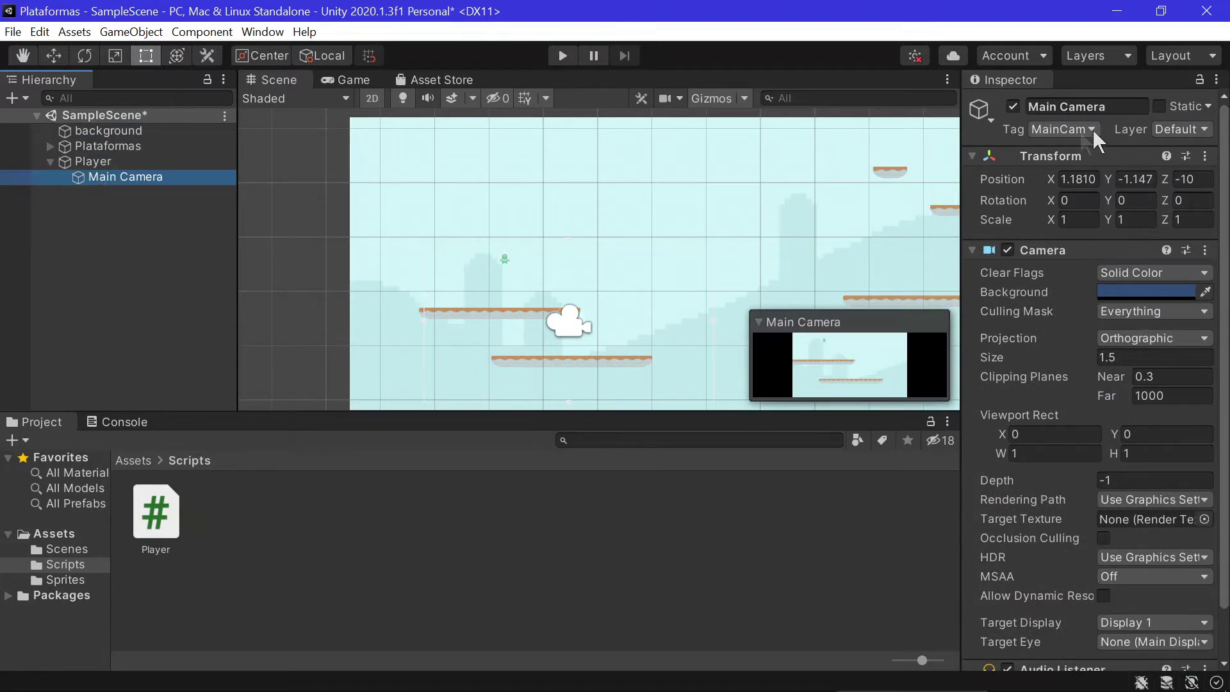
{"action": "left_click", "coordinate": [1204, 156]}
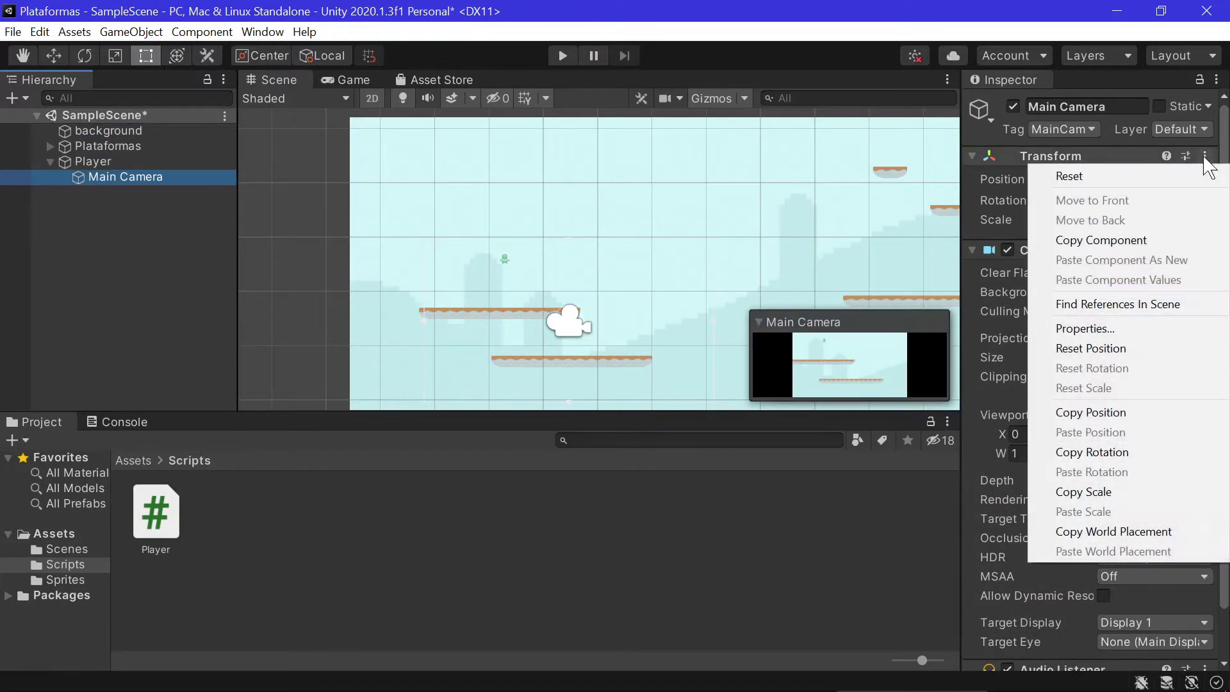
{"action": "left_click", "coordinate": [1163, 174]}
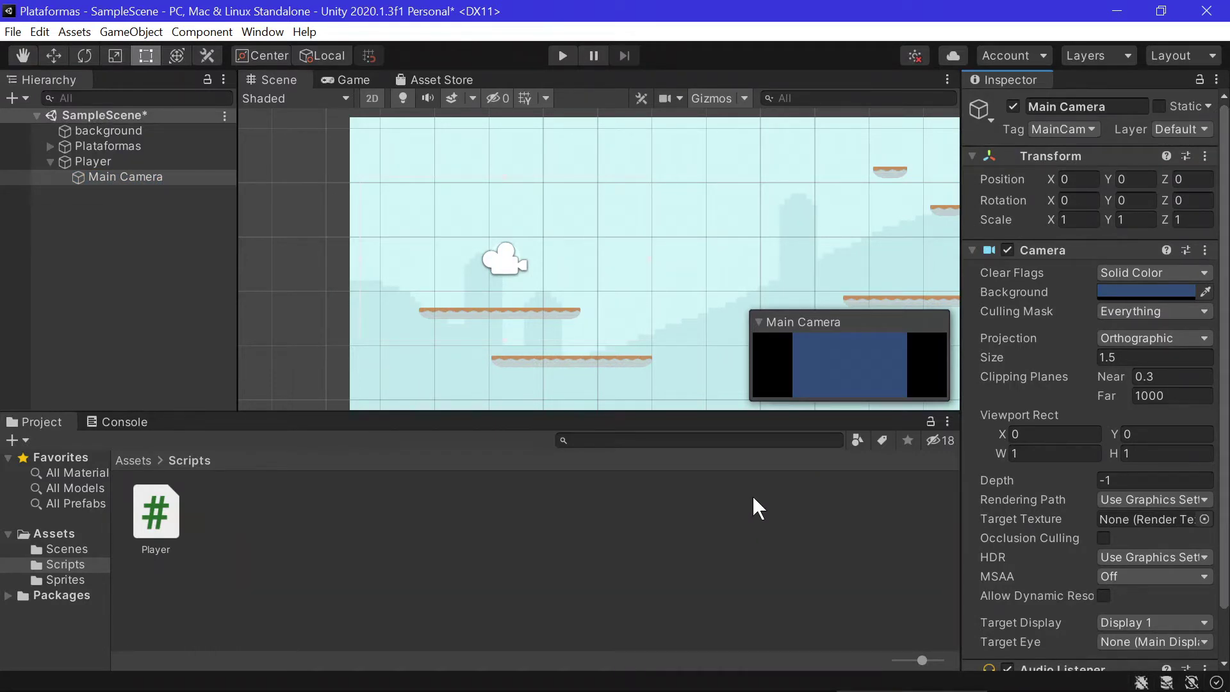
{"action": "left_click", "coordinate": [1176, 180]}
{"action": "type", "text": "-1"}
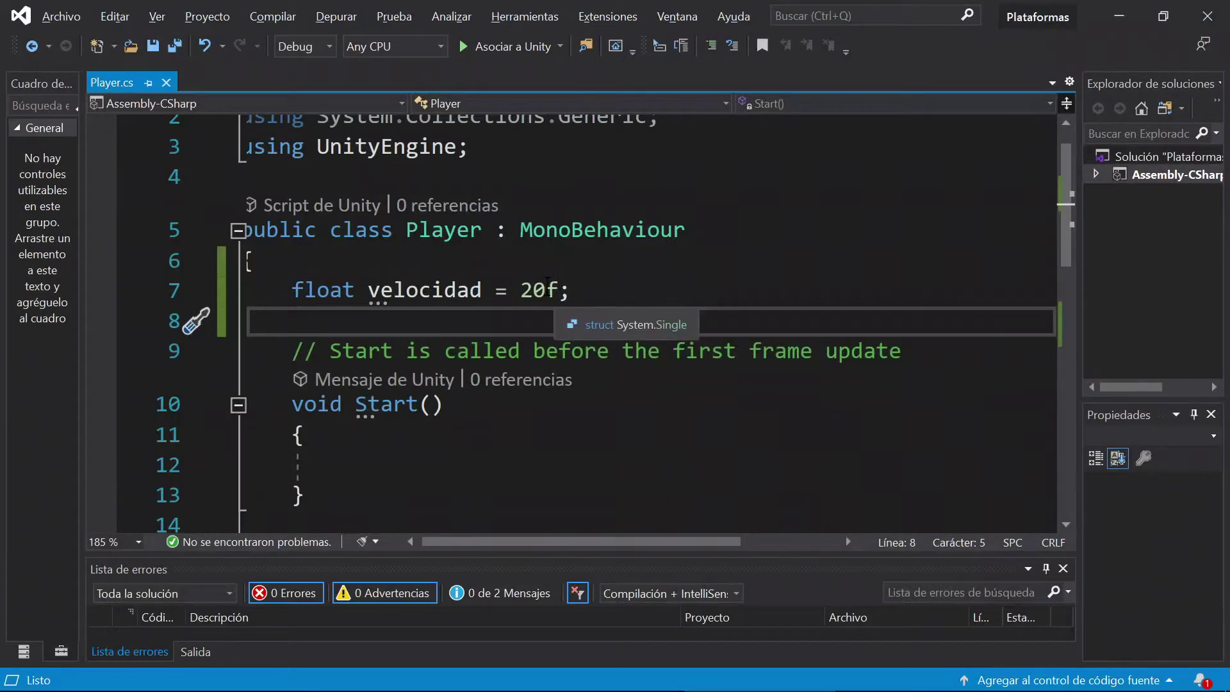
{"action": "left_click", "coordinate": [546, 290]}
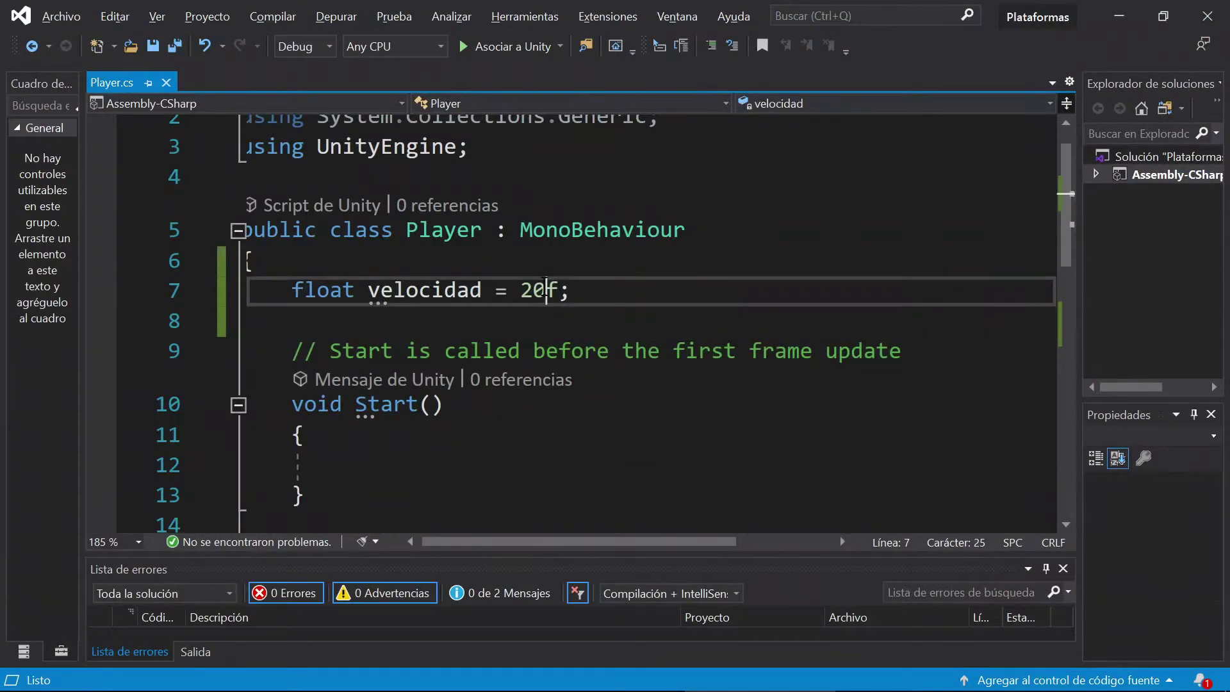
Lower the velocidad speed value from 20f to 5f in Player.cs.
{"action": "key", "text": "BackSpace"}
{"action": "key", "text": "BackSpace"}
{"action": "type", "text": "5"}
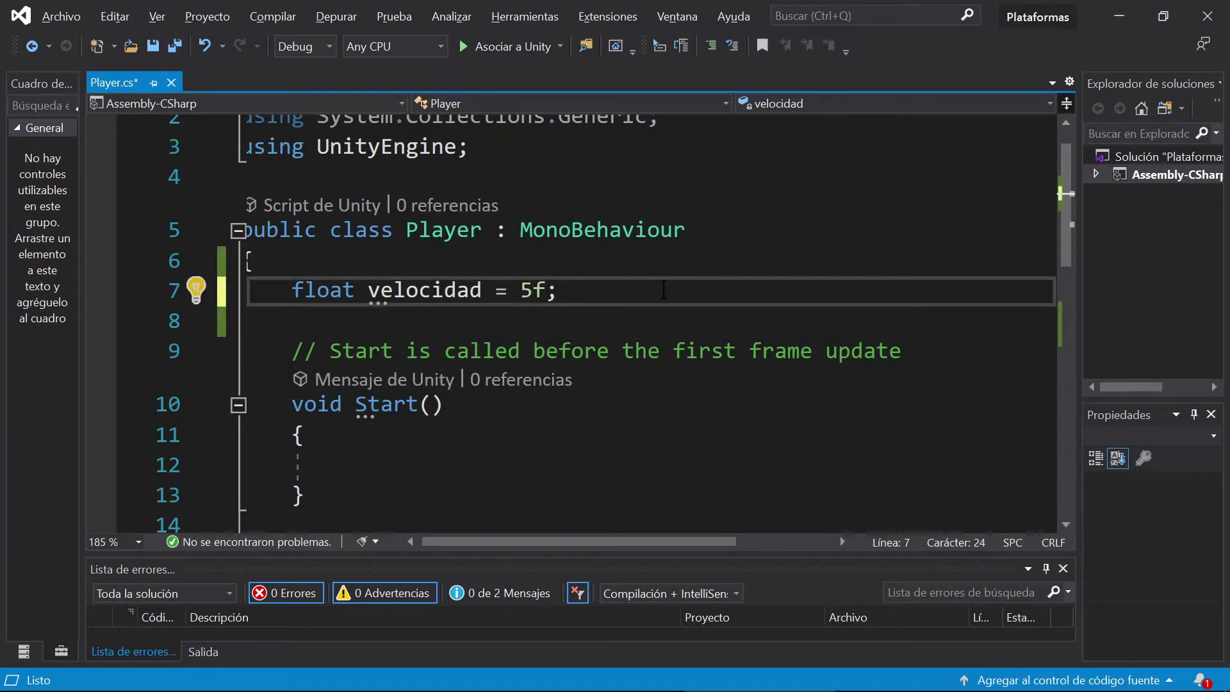
{"action": "scroll", "coordinate": [664, 290], "scroll_direction": "down", "scroll_amount": 1}
{"action": "scroll", "coordinate": [664, 290], "scroll_direction": "down", "scroll_amount": 2}
{"action": "scroll", "coordinate": [663, 290], "scroll_direction": "down", "scroll_amount": 1}
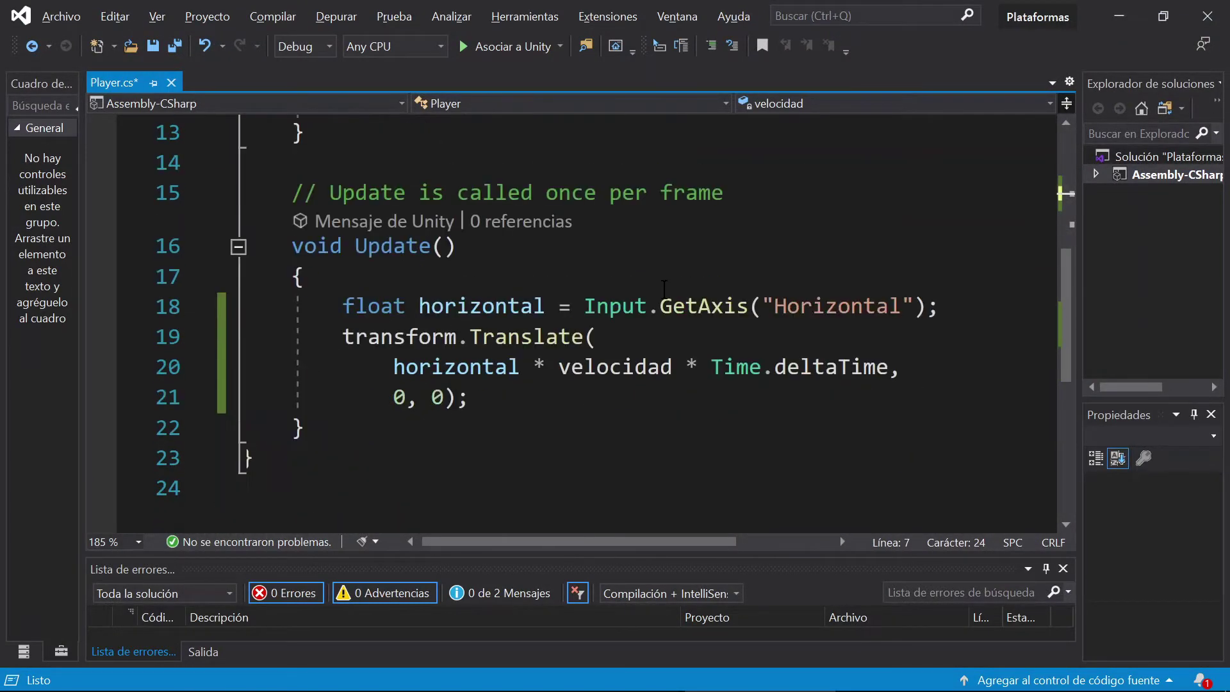
Add float salto = Input.GetAxis("Jump"); after the movement code and begin if (salto > 0).
{"action": "left_click", "coordinate": [615, 396]}
{"action": "key", "text": "Return"}
{"action": "key", "text": "Return"}
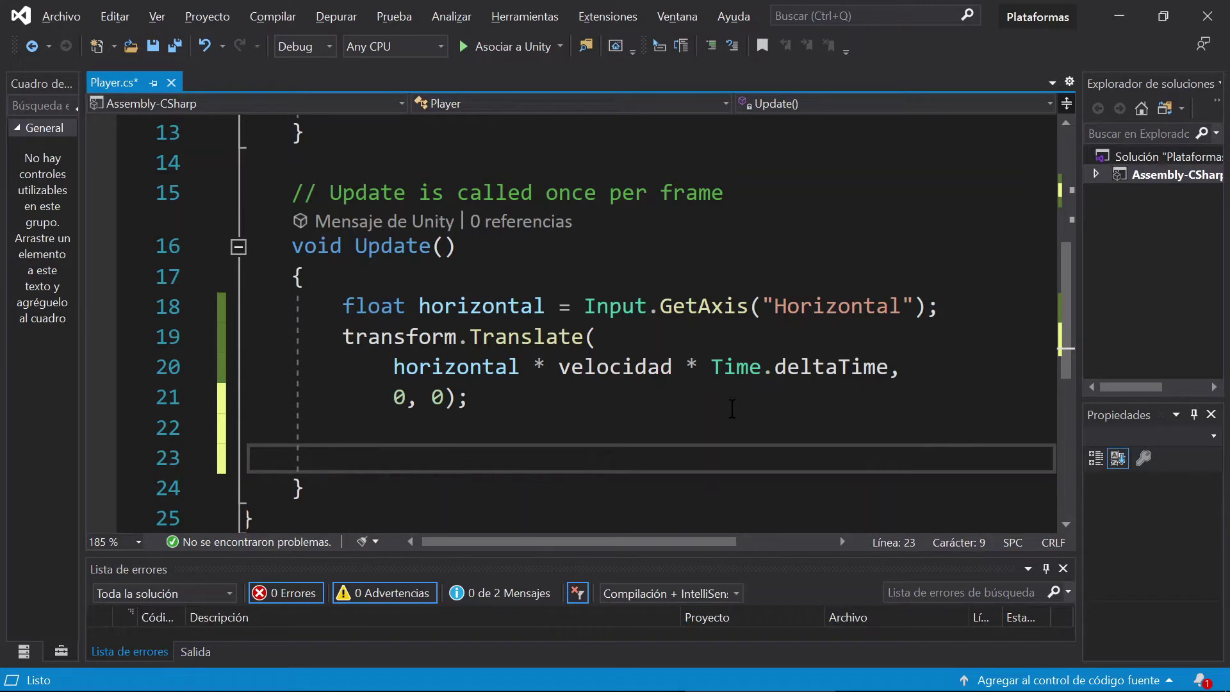
{"action": "type", "text": "float "}
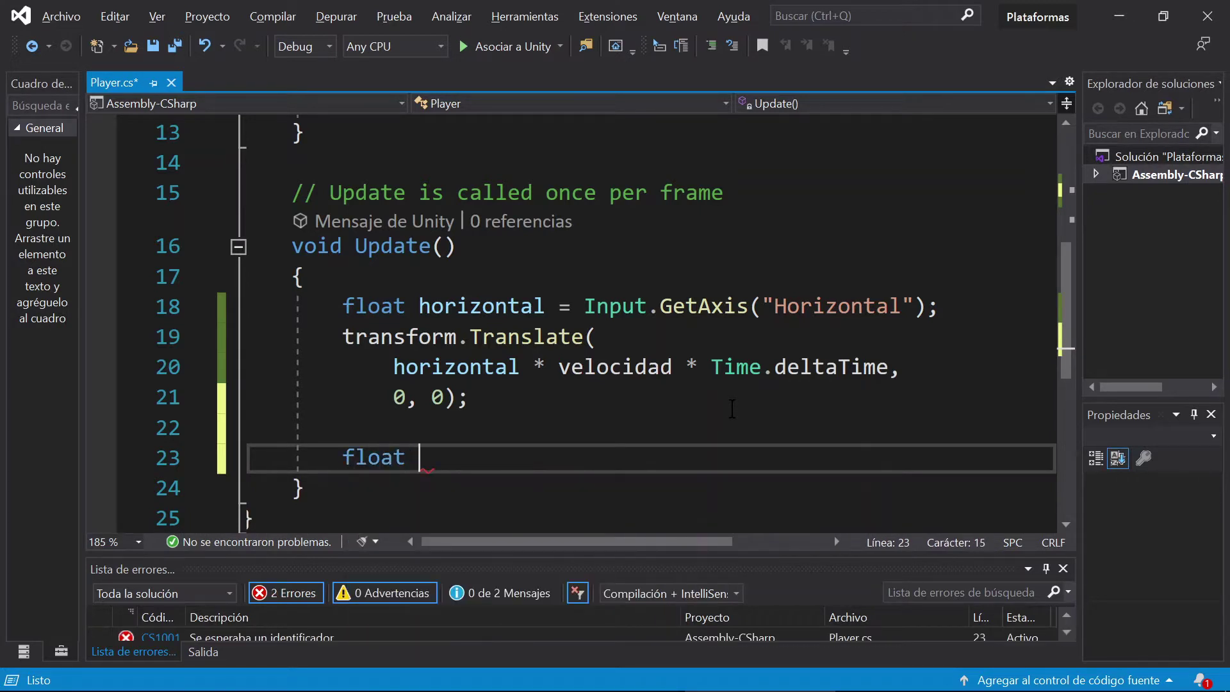
{"action": "type", "text": "salto = I"}
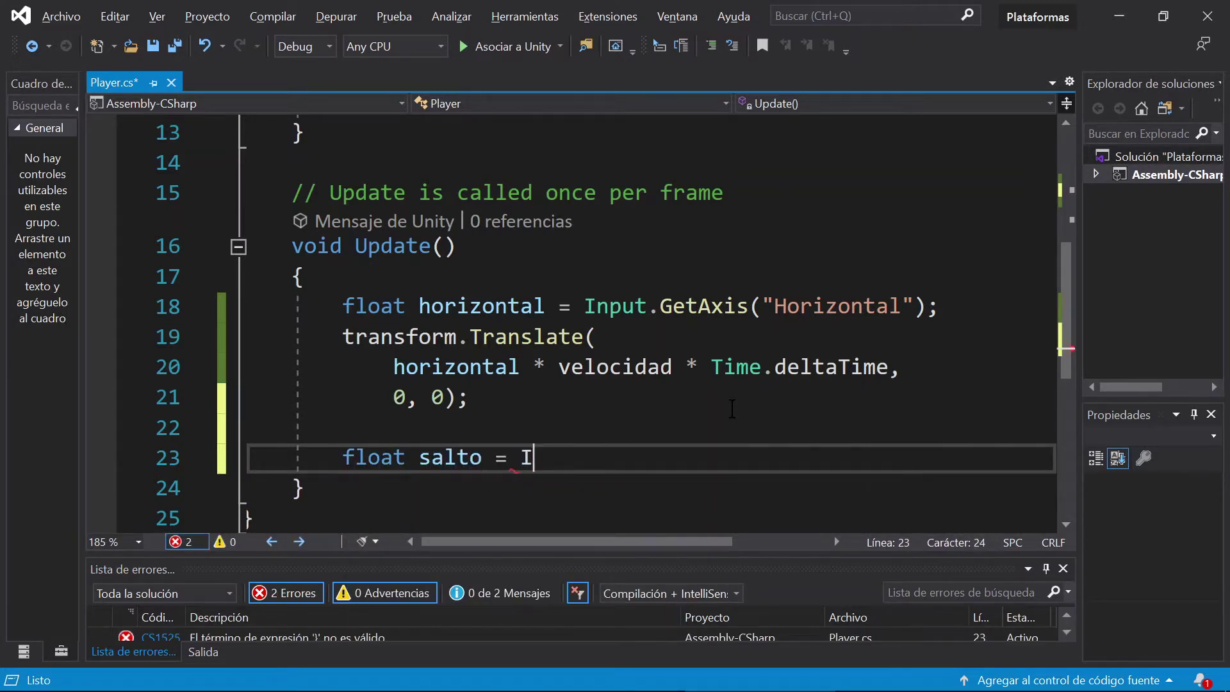
{"action": "type", "text": "nput.GetA"}
{"action": "key", "text": "Tab"}
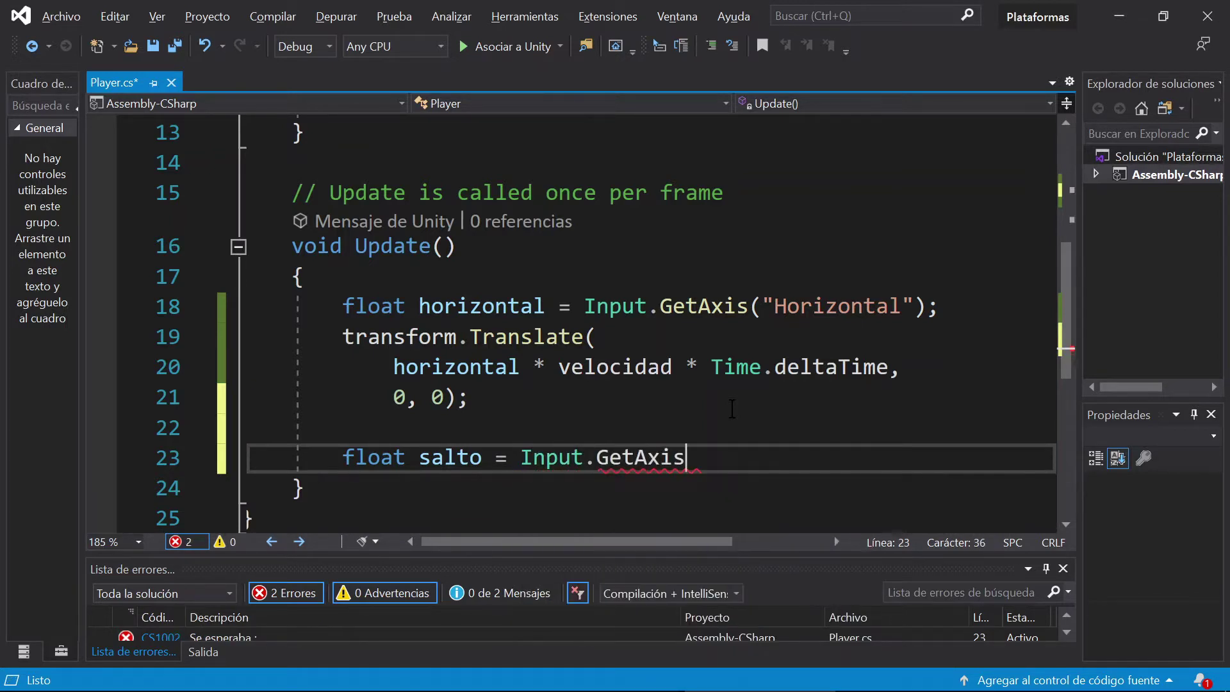
{"action": "type", "text": "(\"Jump\");"}
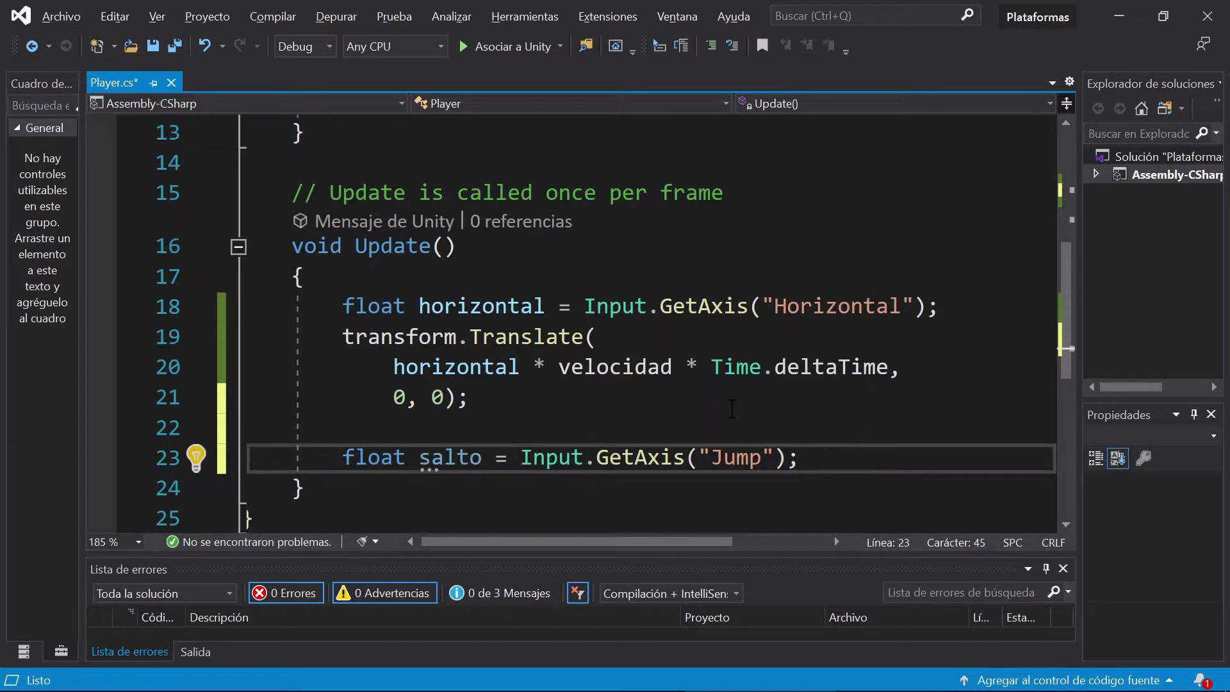
{"action": "key", "text": "Return"}
{"action": "type", "text": "if ("}
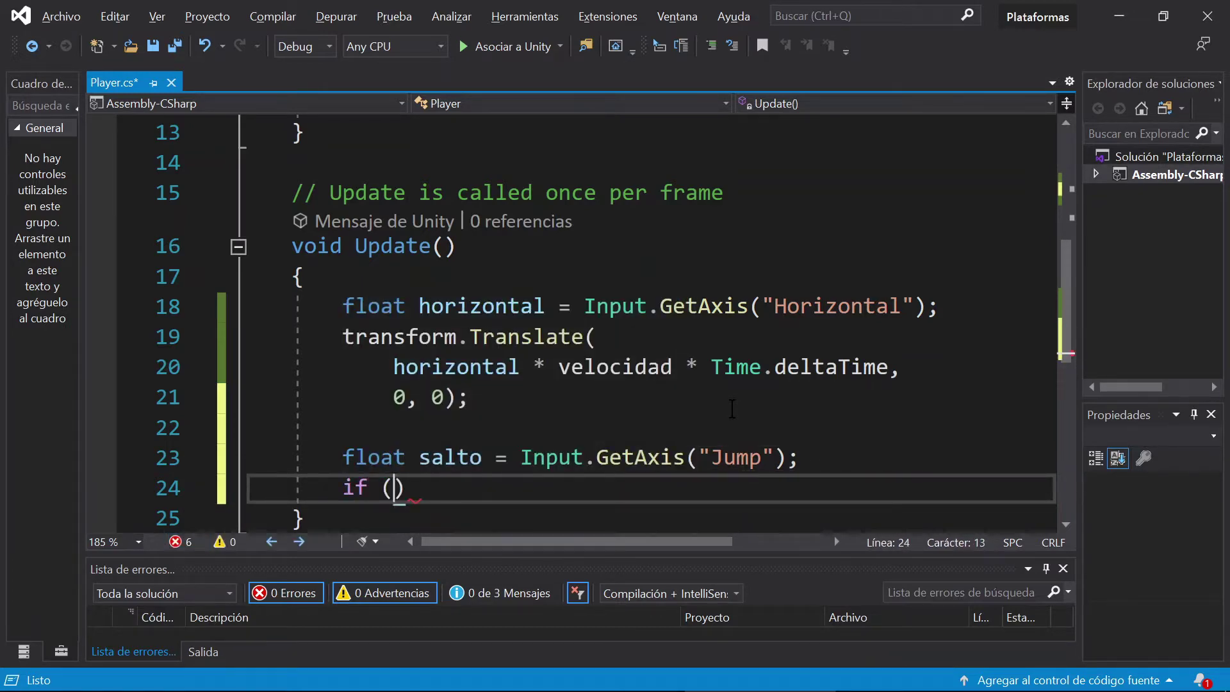
{"action": "type", "text": "salto"}
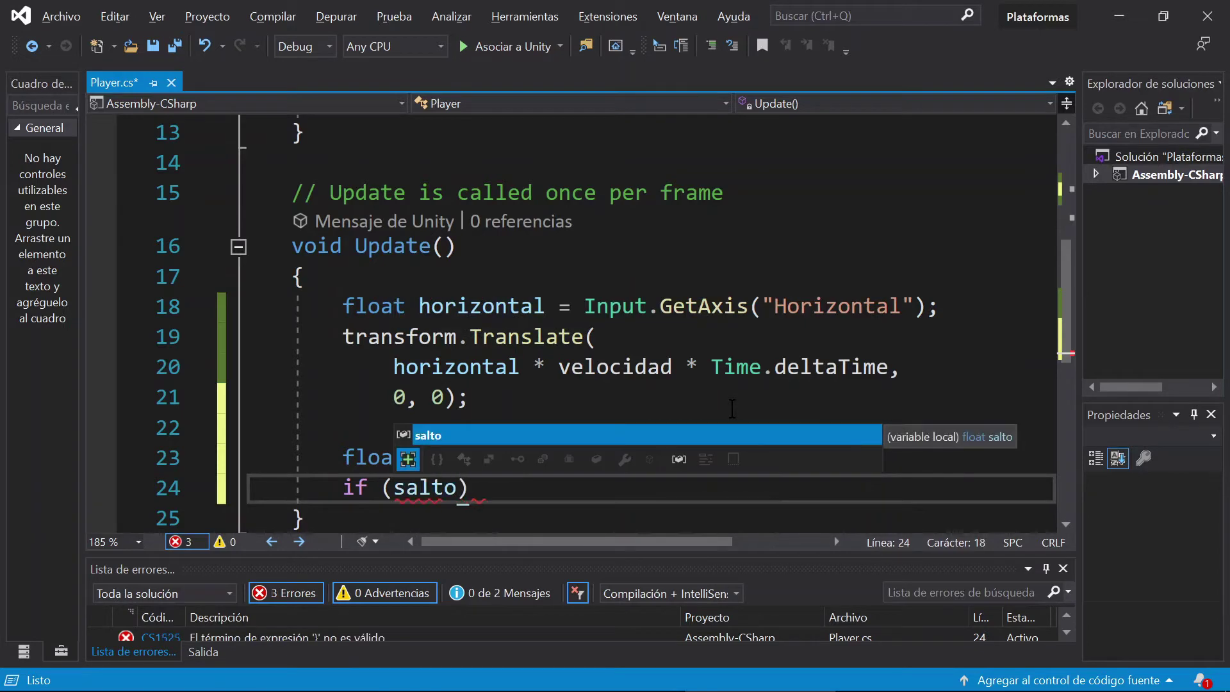
{"action": "type", "text": " > 0"}
Open the if block and declare Vector3 fuerzaSalto = new Vector3(0, 10, 0) inside it.
{"action": "key", "text": "End"}
{"action": "key", "text": "Return"}
{"action": "type", "text": "{"}
{"action": "key", "text": "Return"}
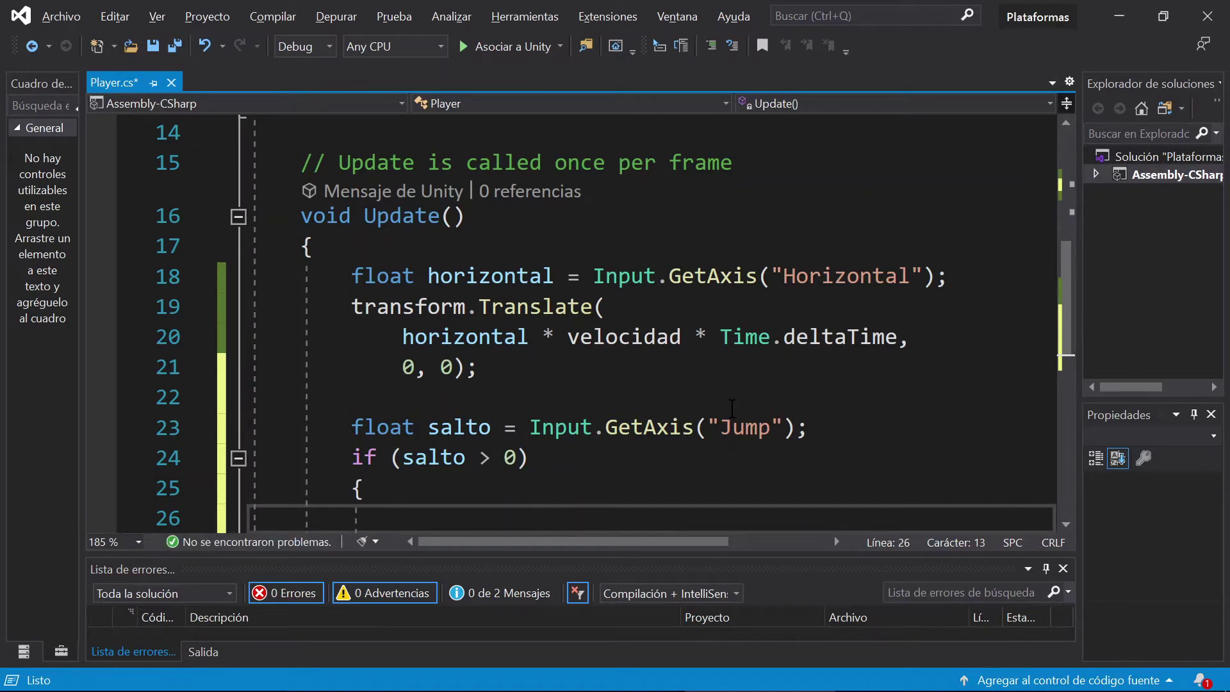
{"action": "type", "text": "Vector"}
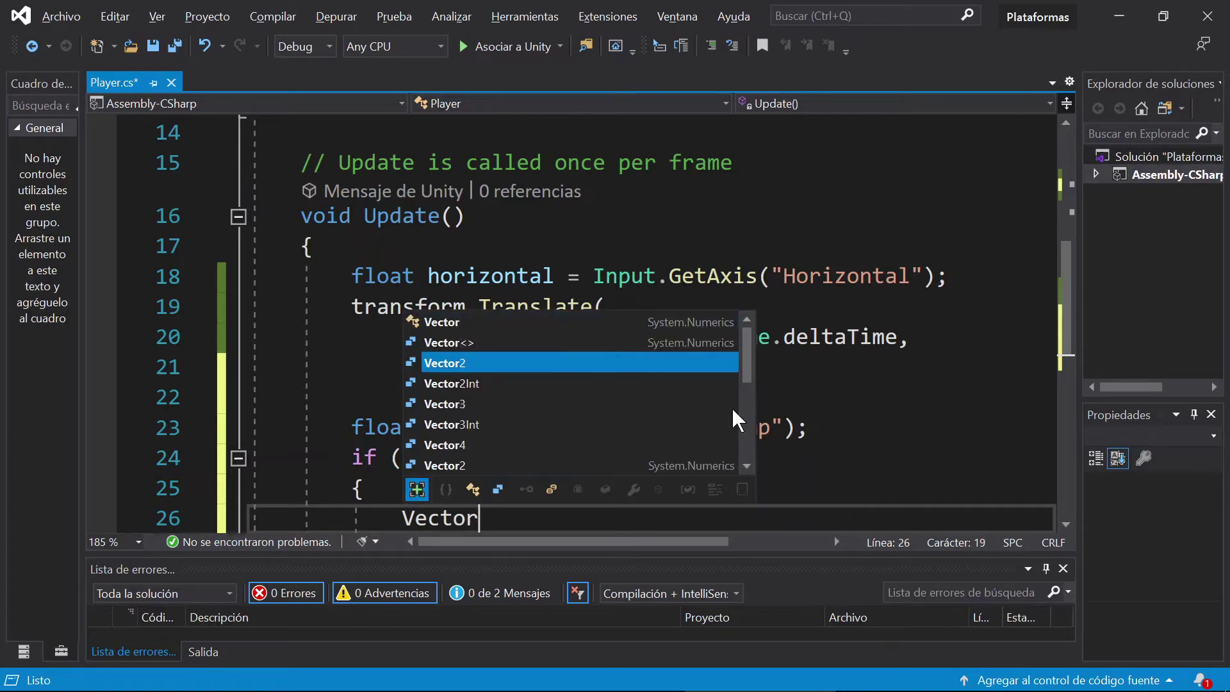
{"action": "type", "text": "3 fuerzaSalto = "}
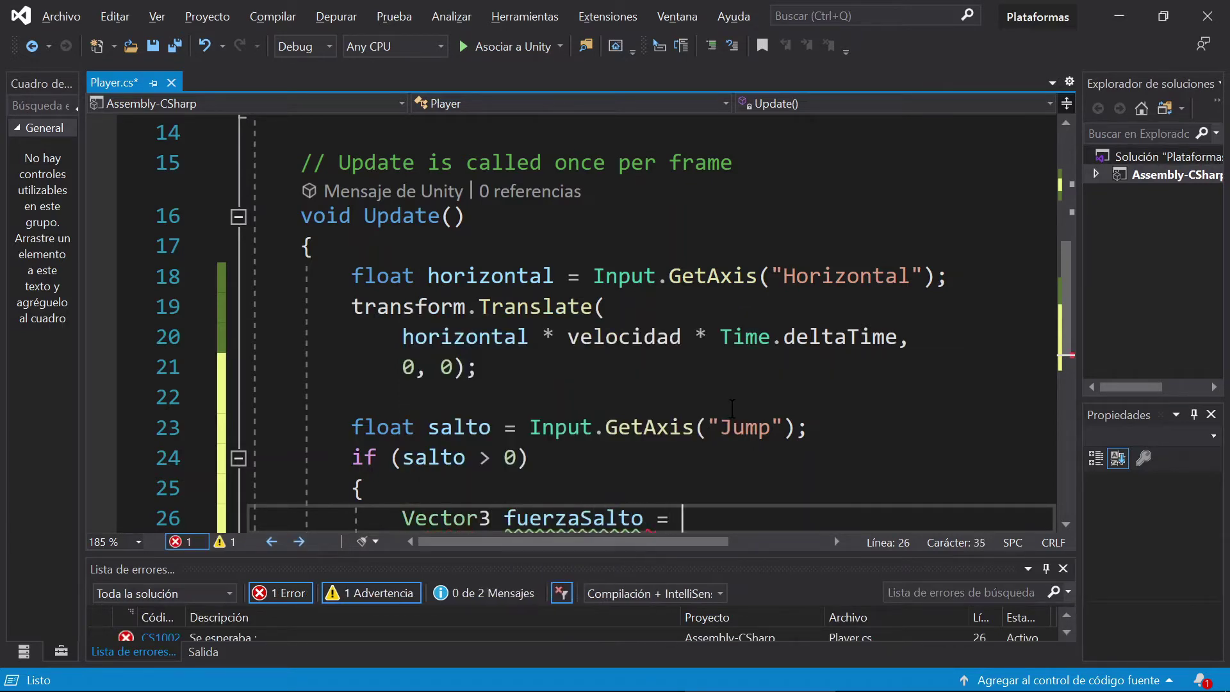
{"action": "type", "text": "new Vector3("}
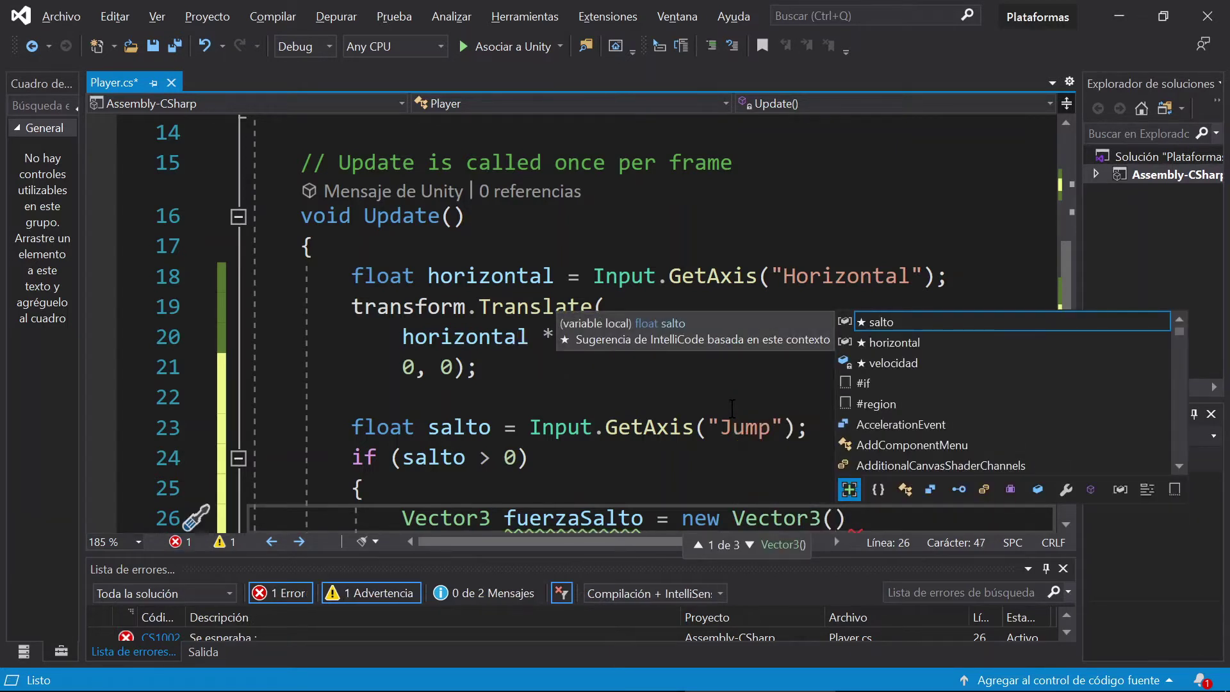
{"action": "type", "text": "0, 10"}
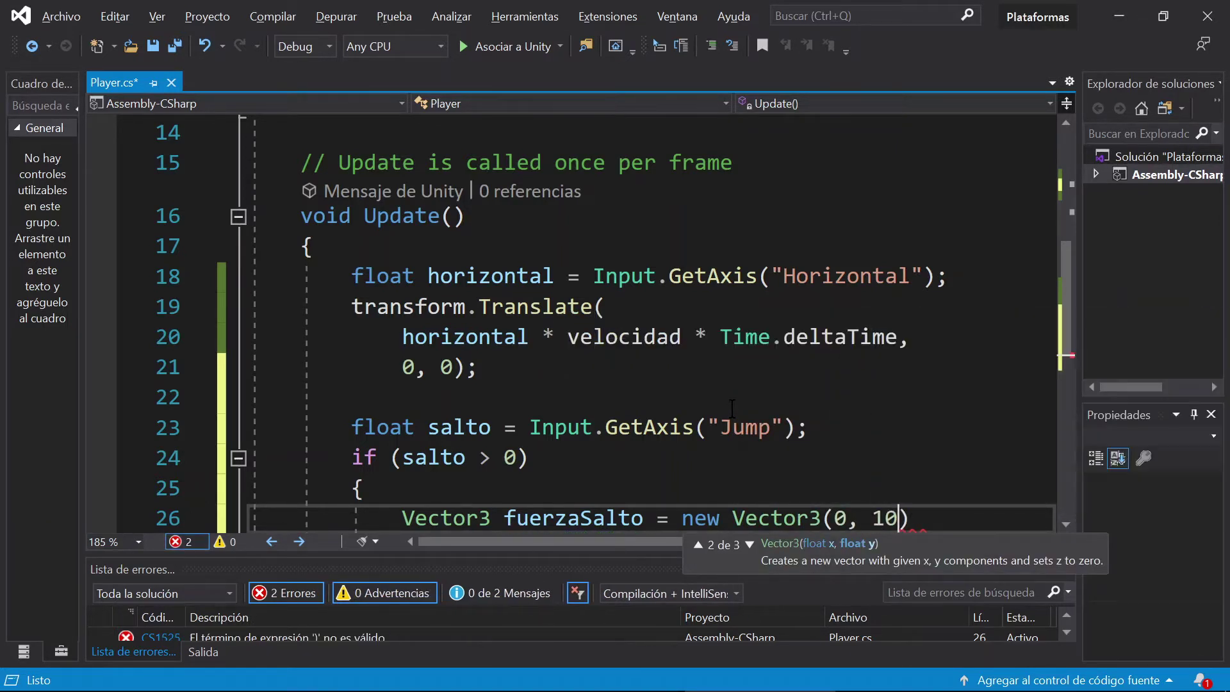
{"action": "type", "text": ", 0);"}
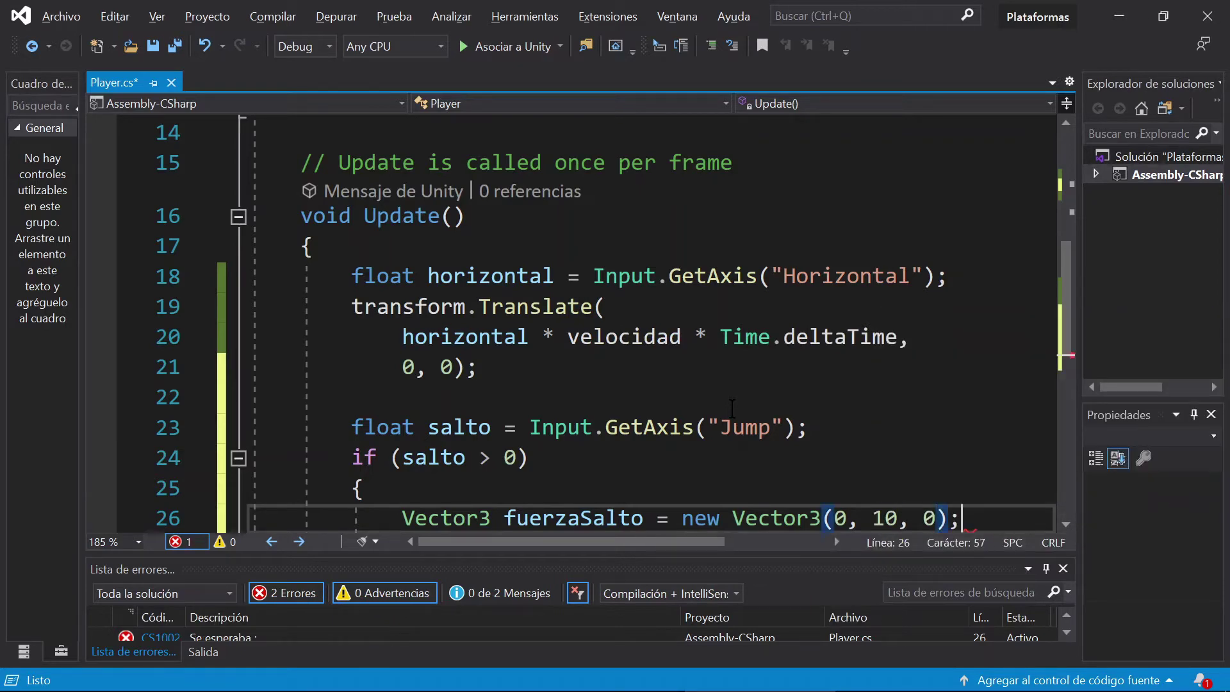
{"action": "key", "text": "Return"}
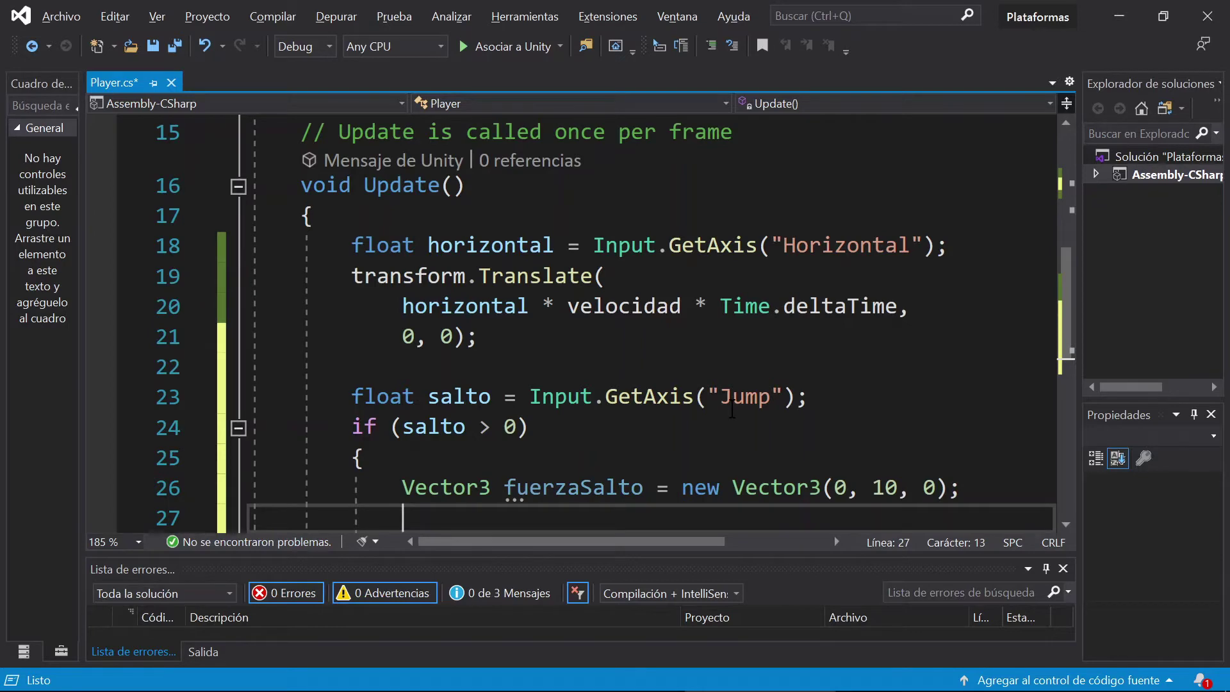
Write GetComponent<Rigidbody2D>().AddForce(fuerzaSalto); inside the jump block using IntelliSense.
{"action": "type", "text": "GetC"}
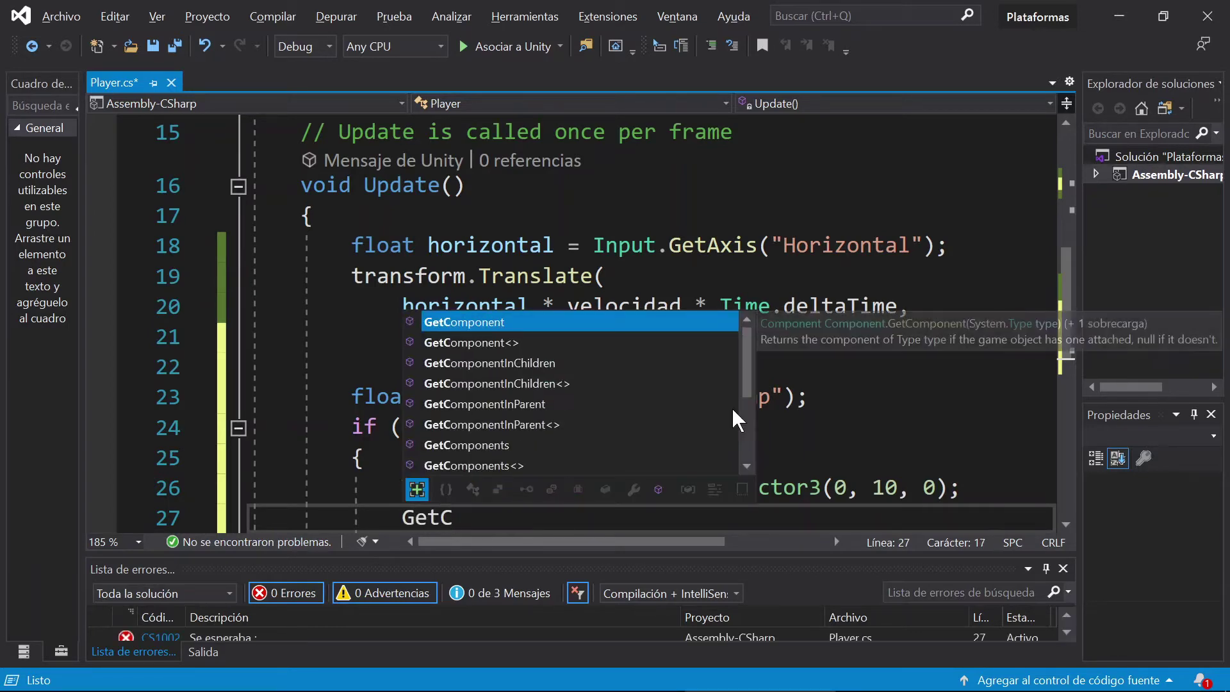
{"action": "key", "text": "Down"}
{"action": "key", "text": "Tab"}
{"action": "type", "text": "<Rigi"}
{"action": "key", "text": "Down"}
{"action": "key", "text": "Tab"}
{"action": "type", "text": ">()."}
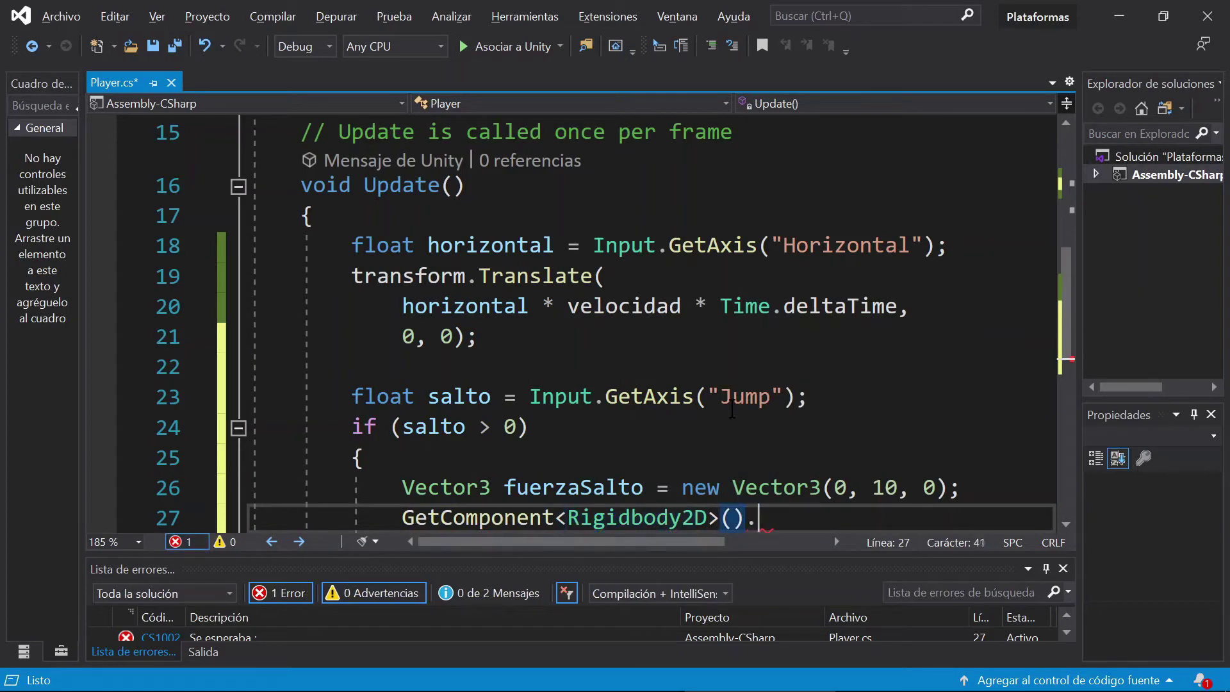
{"action": "type", "text": "A"}
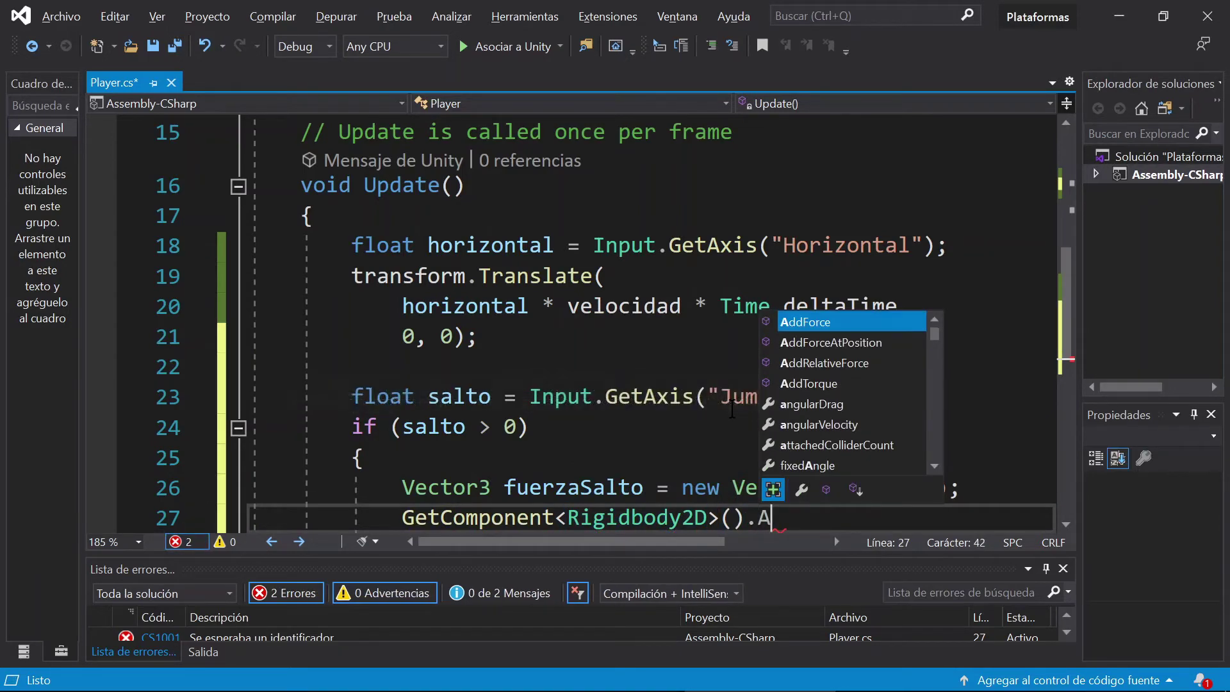
{"action": "type", "text": "ddFo"}
{"action": "key", "text": "Tab"}
{"action": "type", "text": "(fuer"}
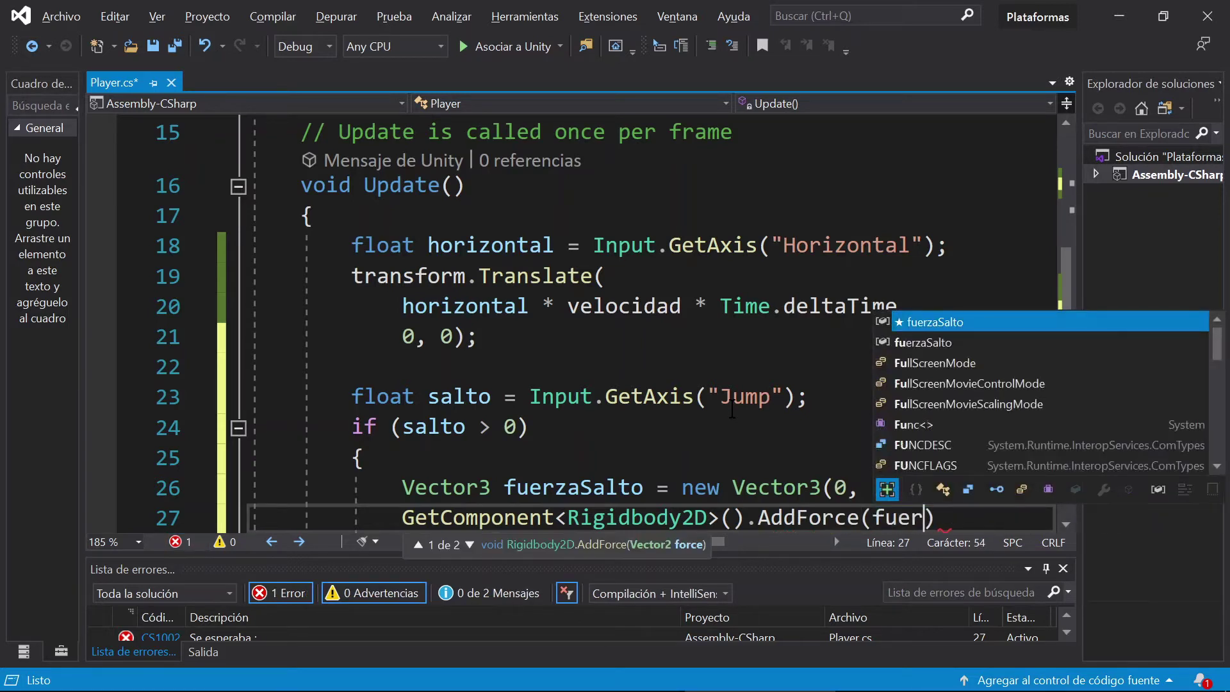
{"action": "key", "text": "Tab"}
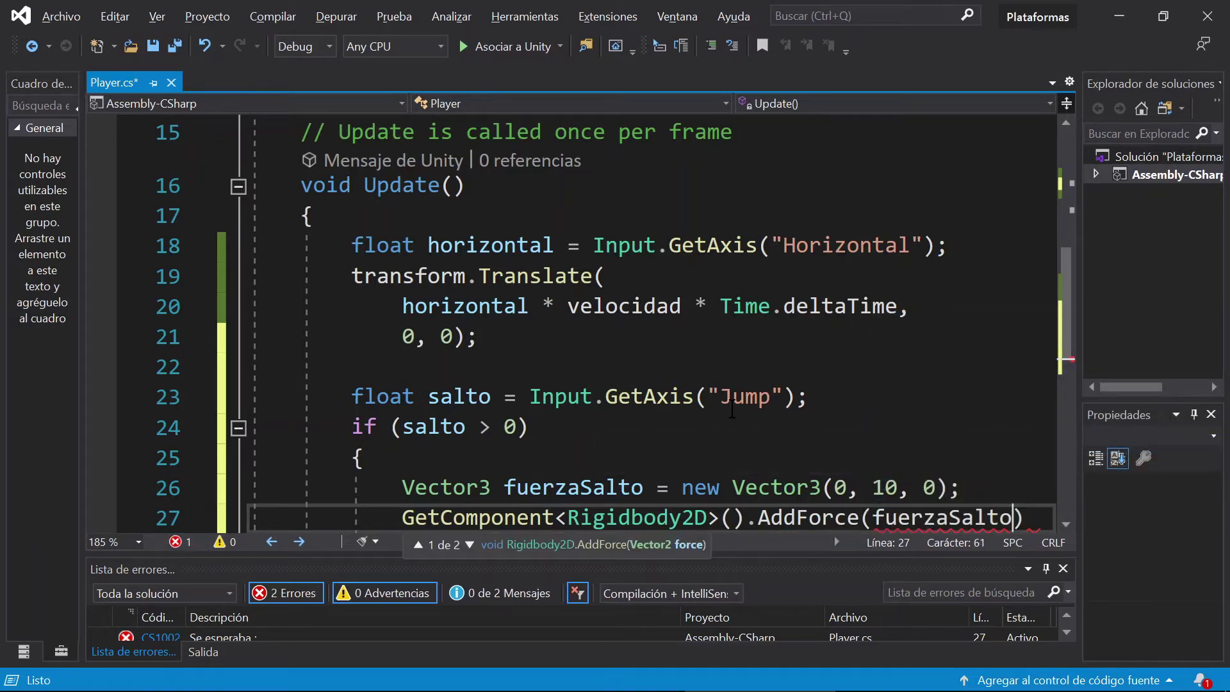
{"action": "type", "text": ");"}
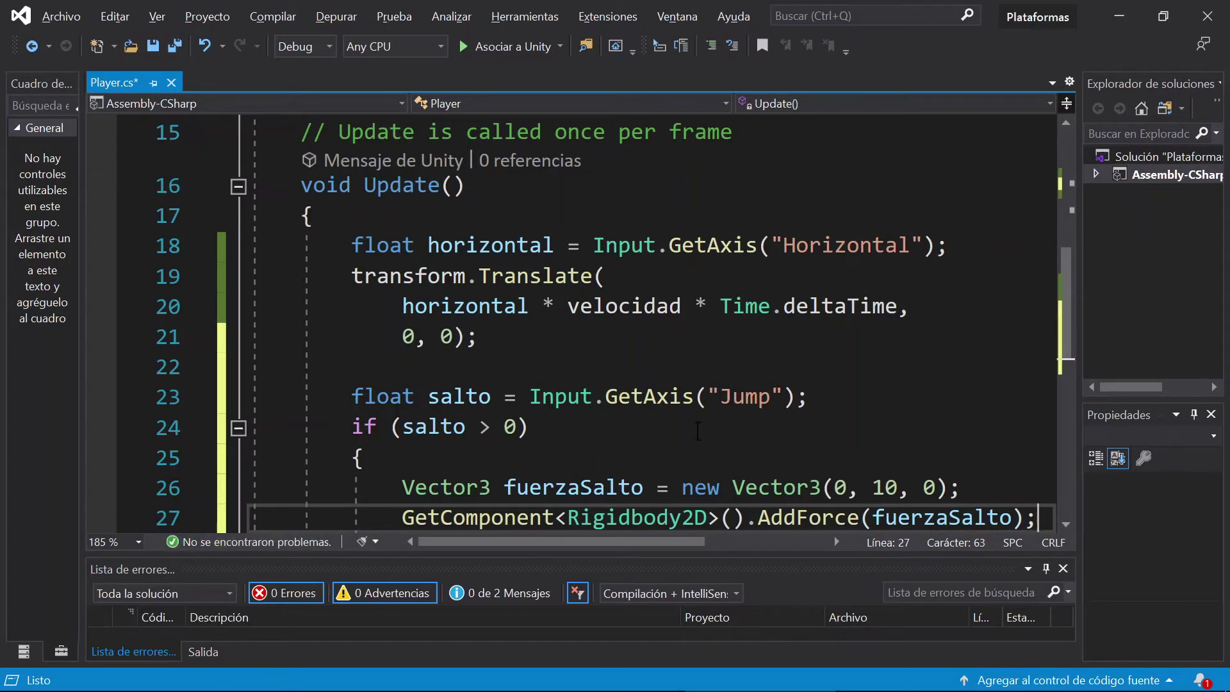
Save Player.cs and return to the Unity editor.
{"action": "scroll", "coordinate": [677, 365], "scroll_direction": "down", "scroll_amount": 1}
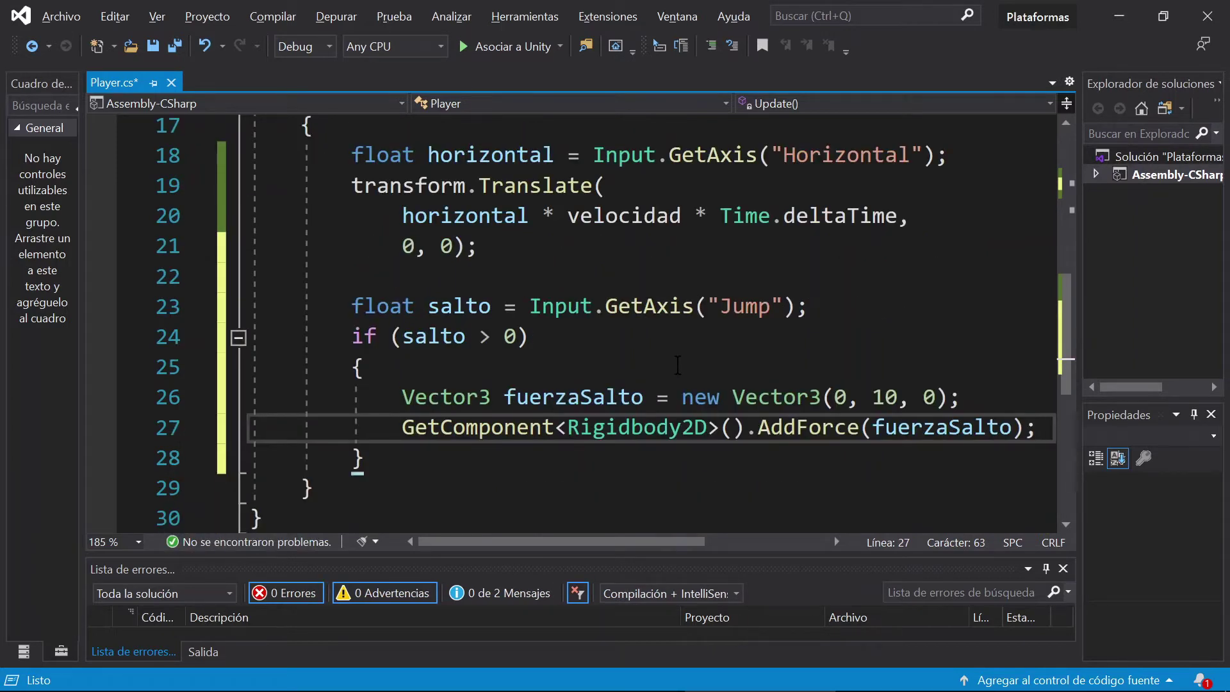
{"action": "key", "text": "ctrl+s"}
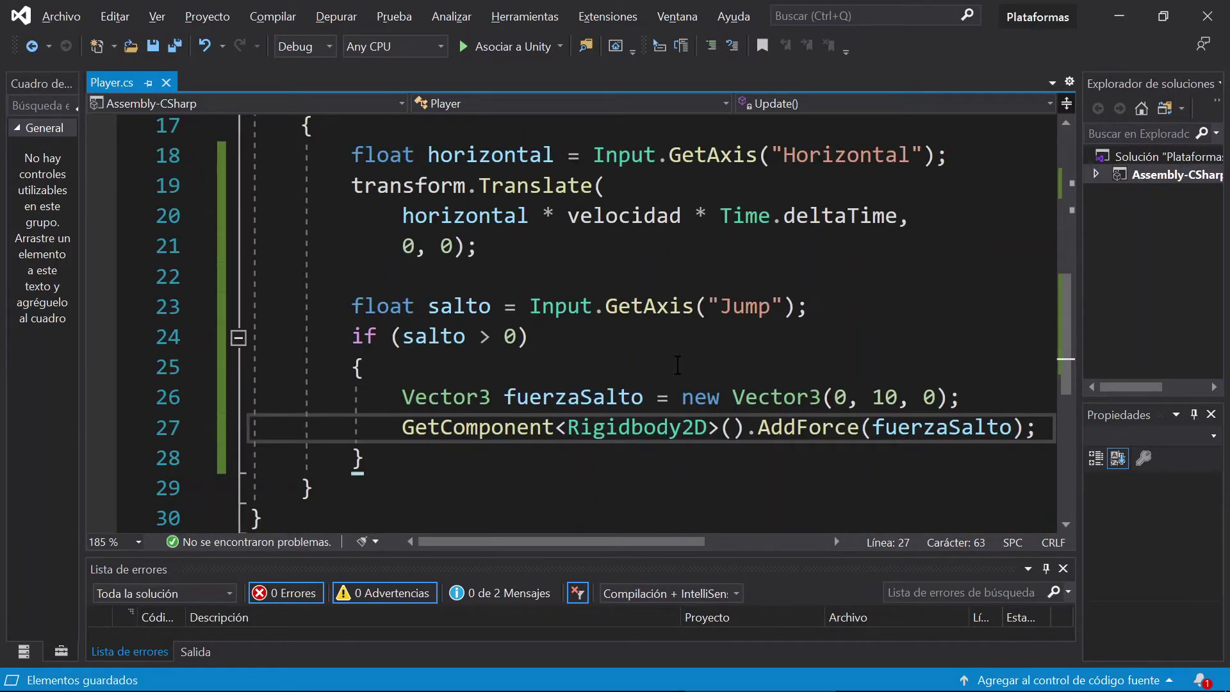
{"action": "key", "text": "alt+Tab"}
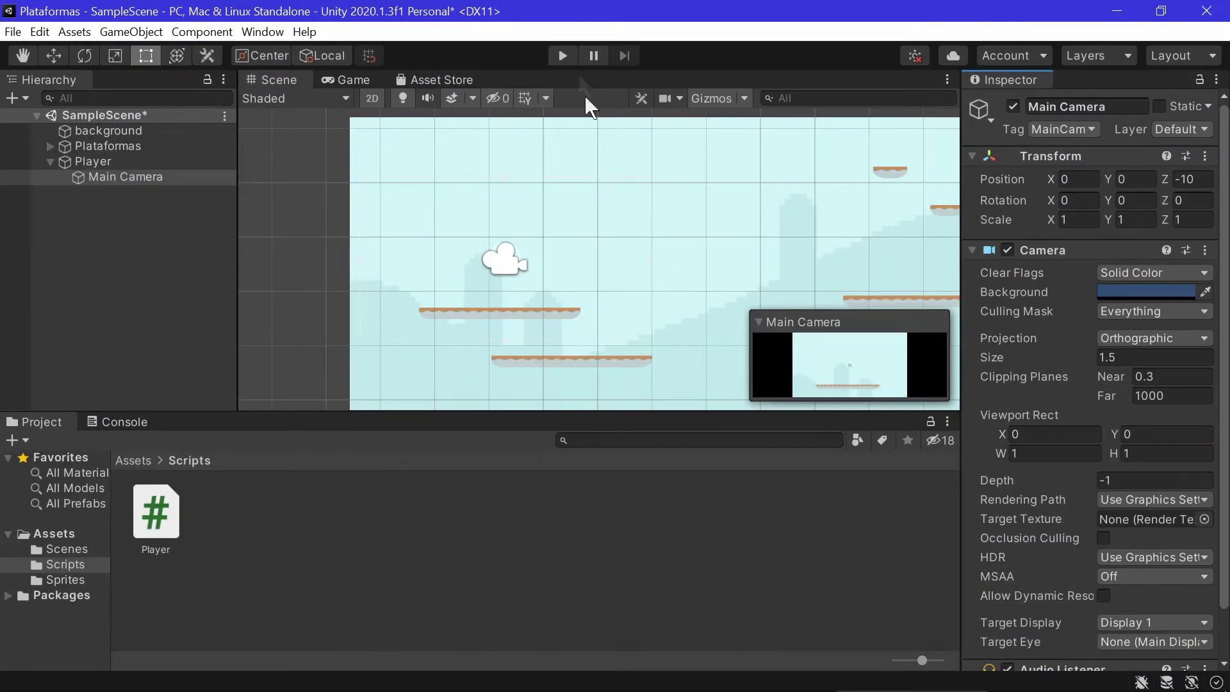
Enter Play mode and walk the player left and right to check the camera follows.
{"action": "left_click", "coordinate": [568, 57]}
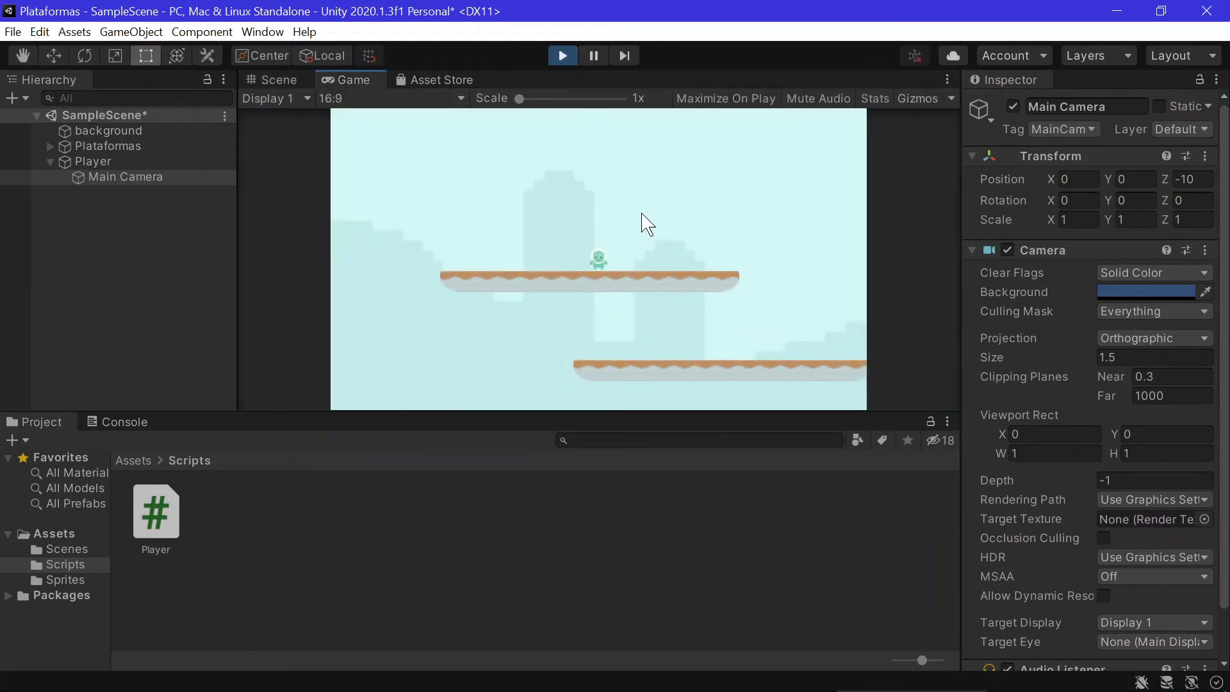
{"action": "key", "text": "Left"}
{"action": "key", "text": "Right"}
{"action": "key", "text": "Left"}
{"action": "key", "text": "Left"}
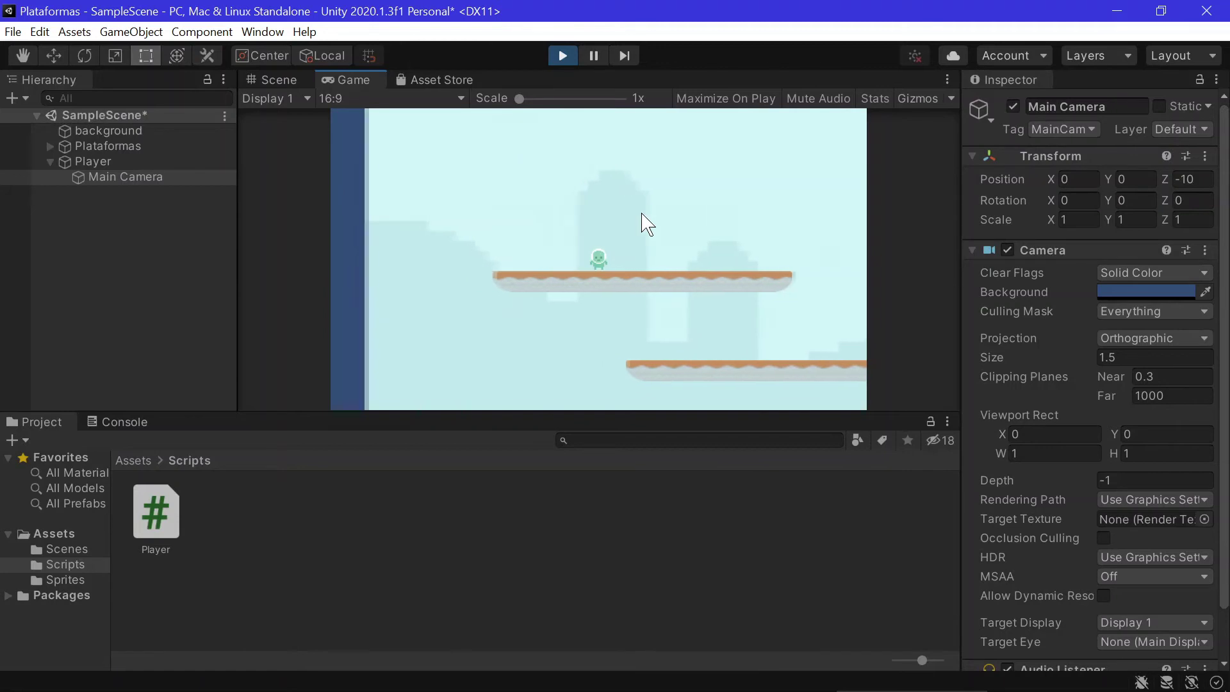
{"action": "key", "text": "Left"}
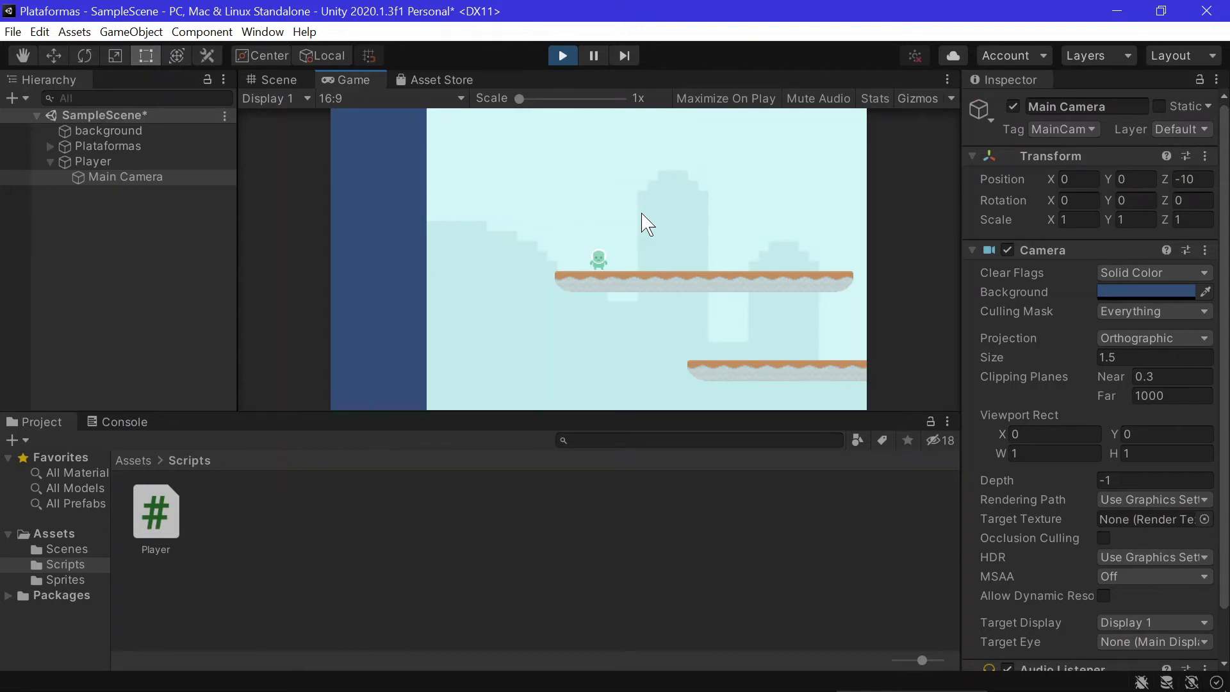
{"action": "key", "text": "Right"}
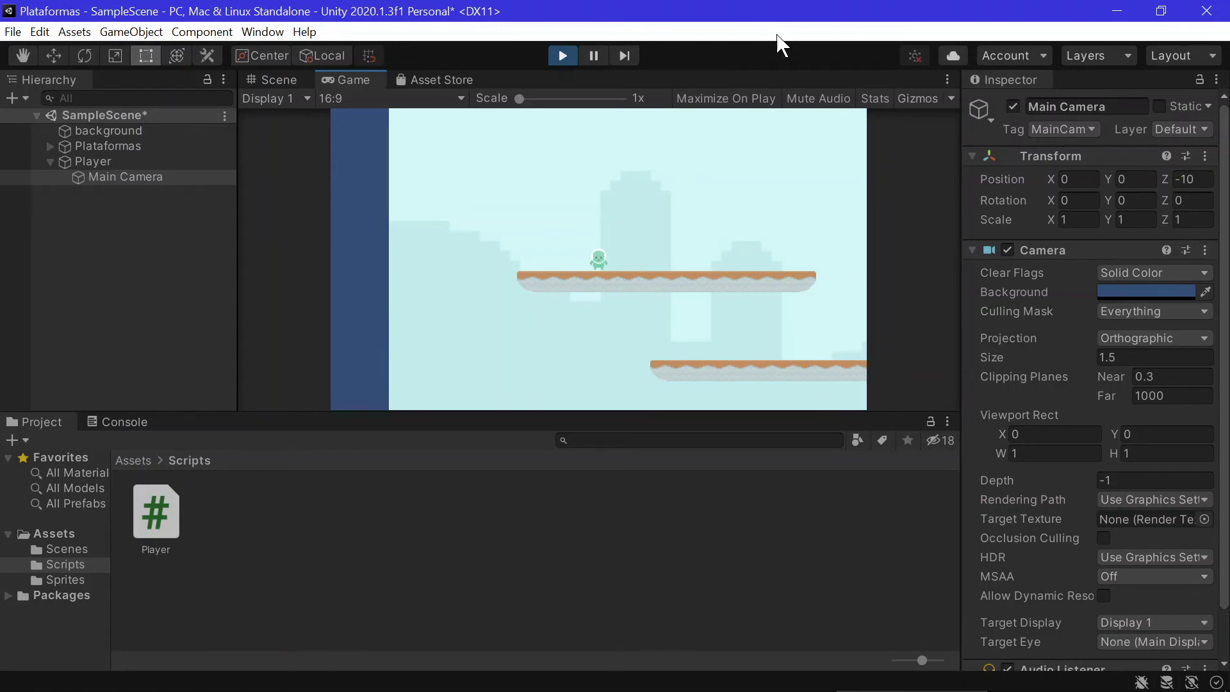
Jump the player repeatedly while moving right between the upper and lower platforms.
{"action": "key", "text": "space"}
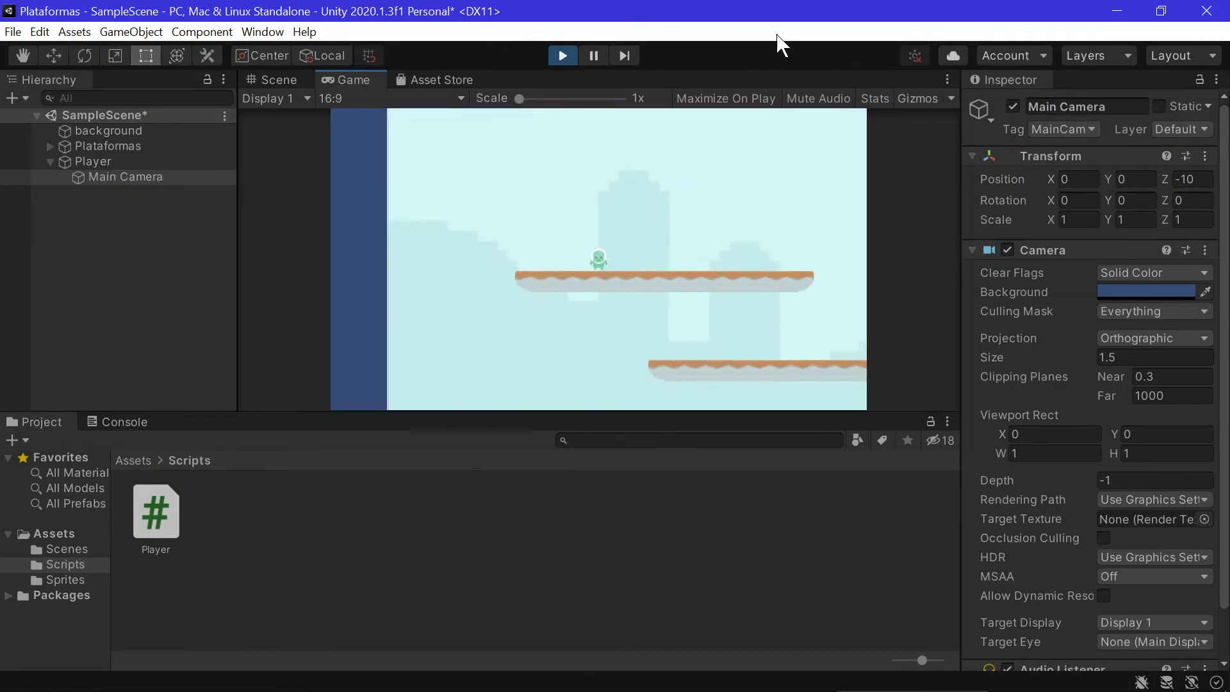
{"action": "key", "text": "Right"}
{"action": "key", "text": "space"}
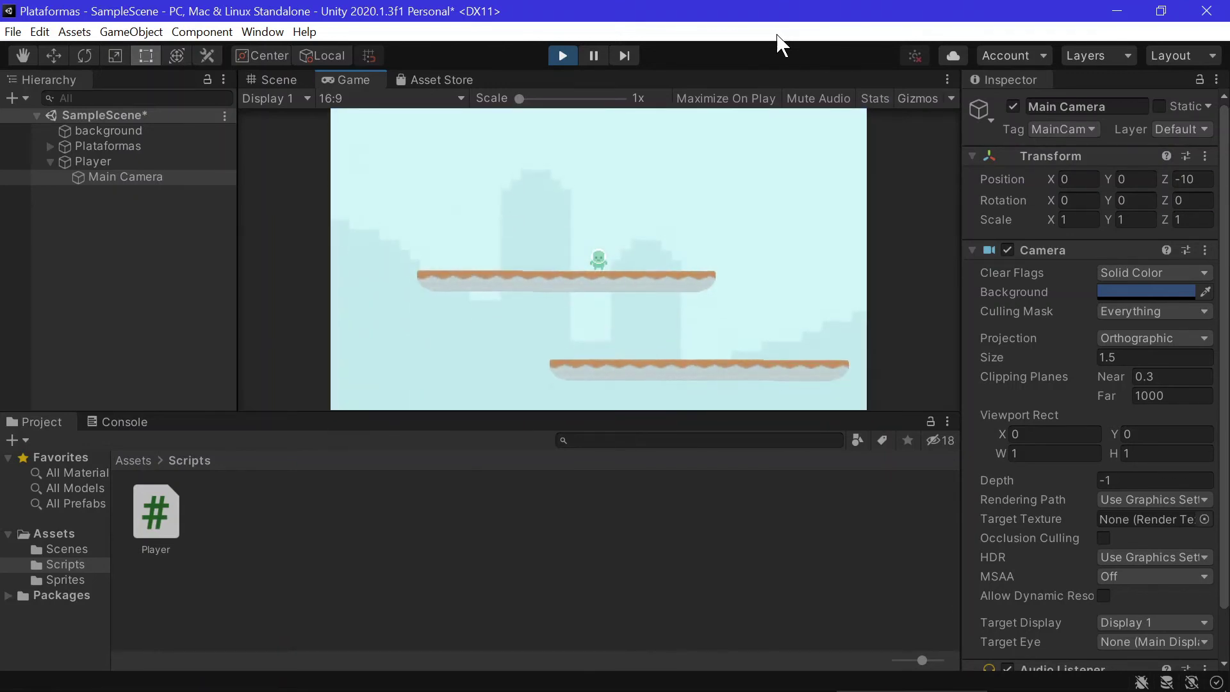
{"action": "key", "text": "Right"}
{"action": "key", "text": "space"}
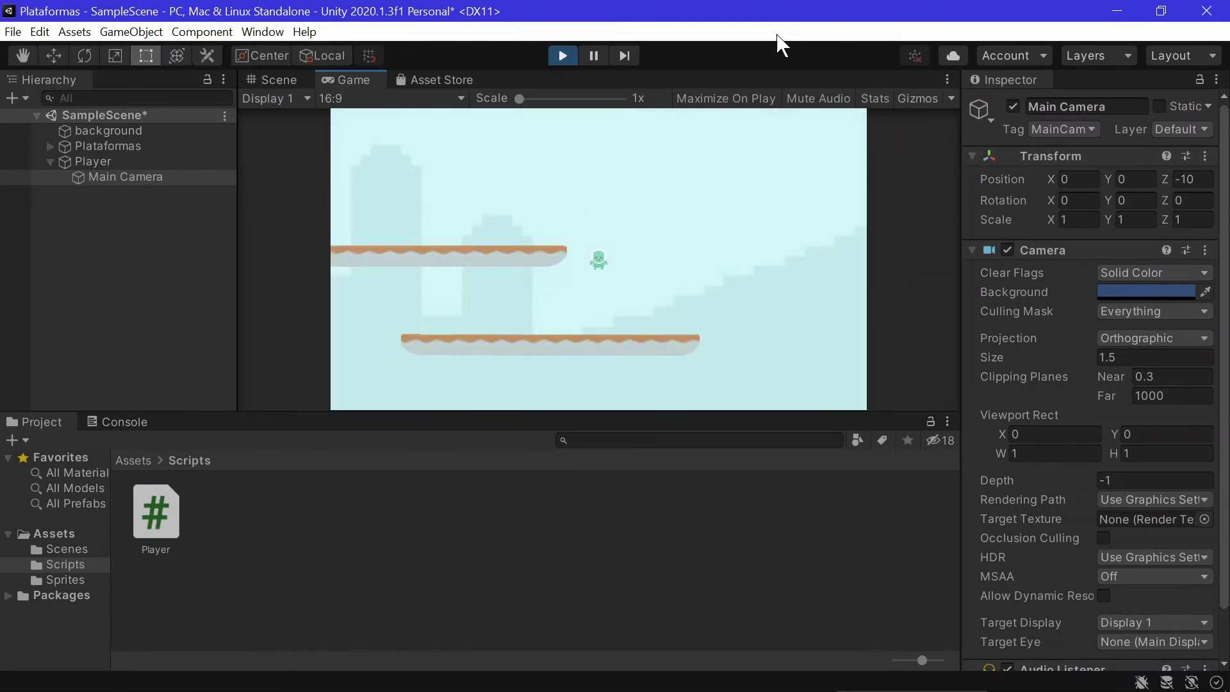
{"action": "key", "text": "Right"}
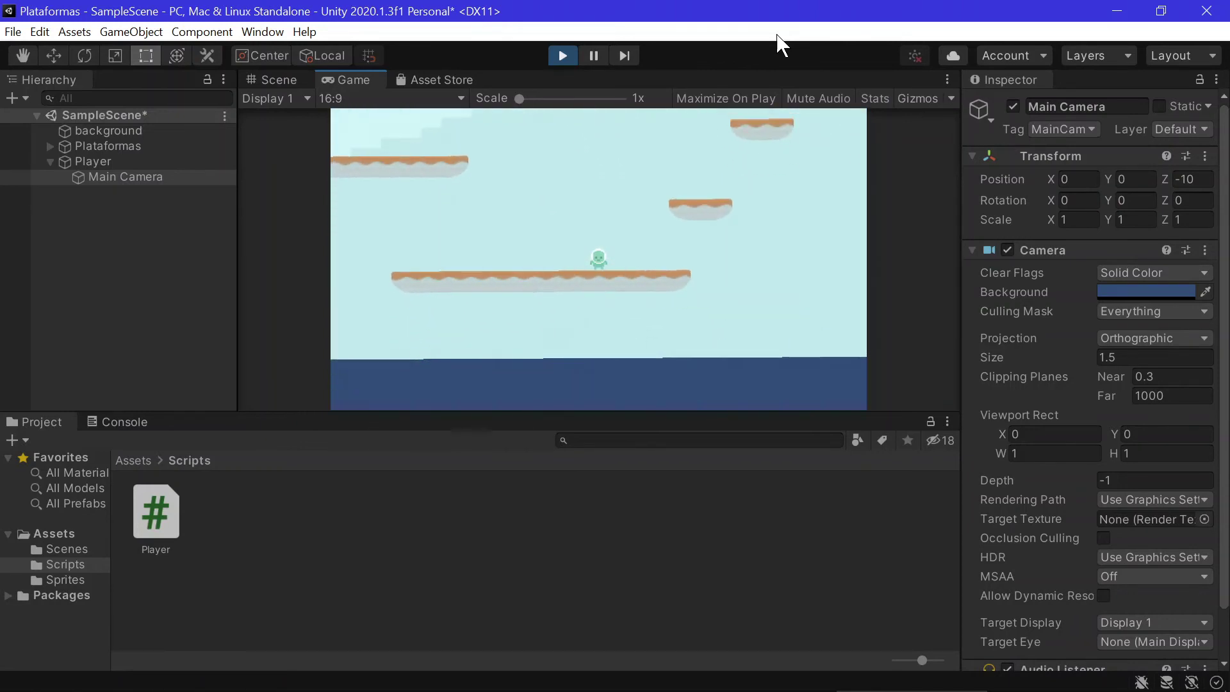
{"action": "key", "text": "space"}
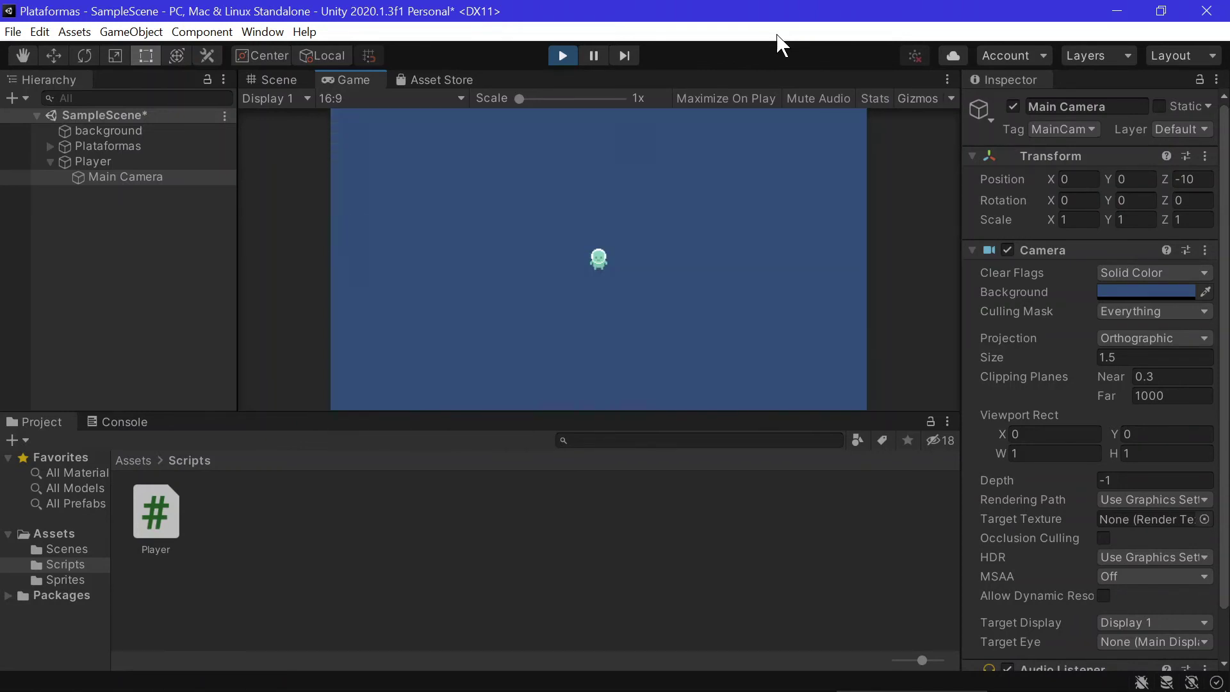
{"action": "key", "text": "space"}
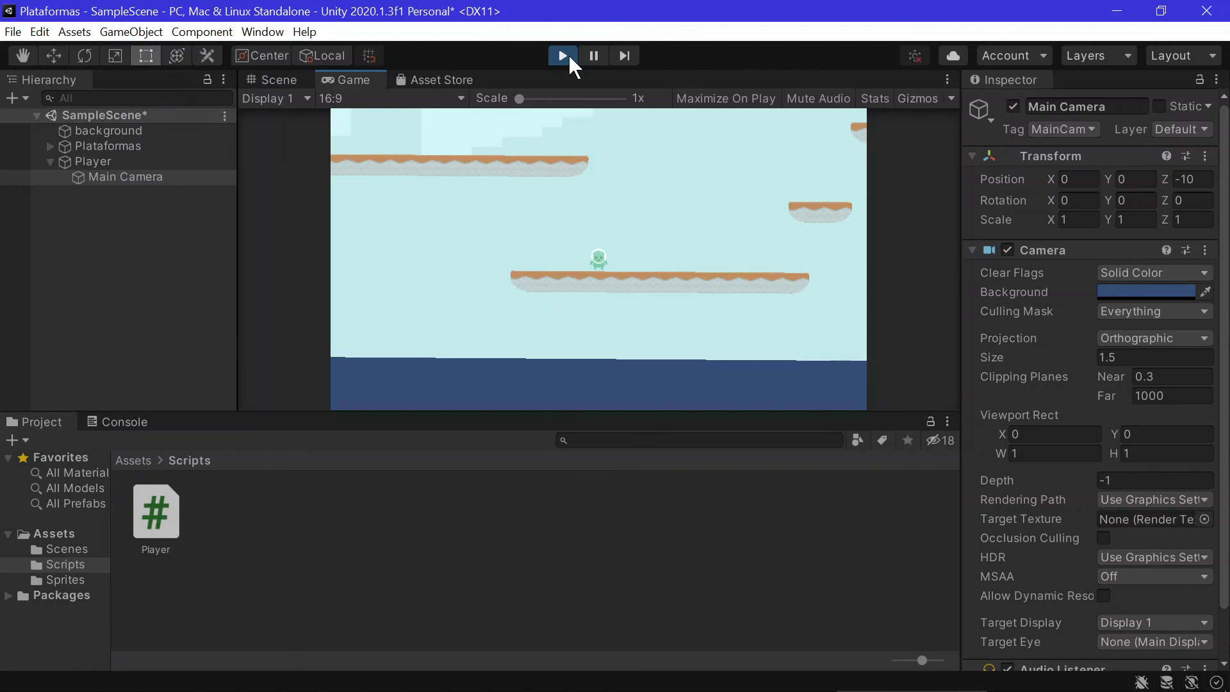
Walk the player right off the main platform's edge so it falls below the platforms.
{"action": "key", "text": "Right"}
{"action": "key", "text": "Left"}
{"action": "key", "text": "Right"}
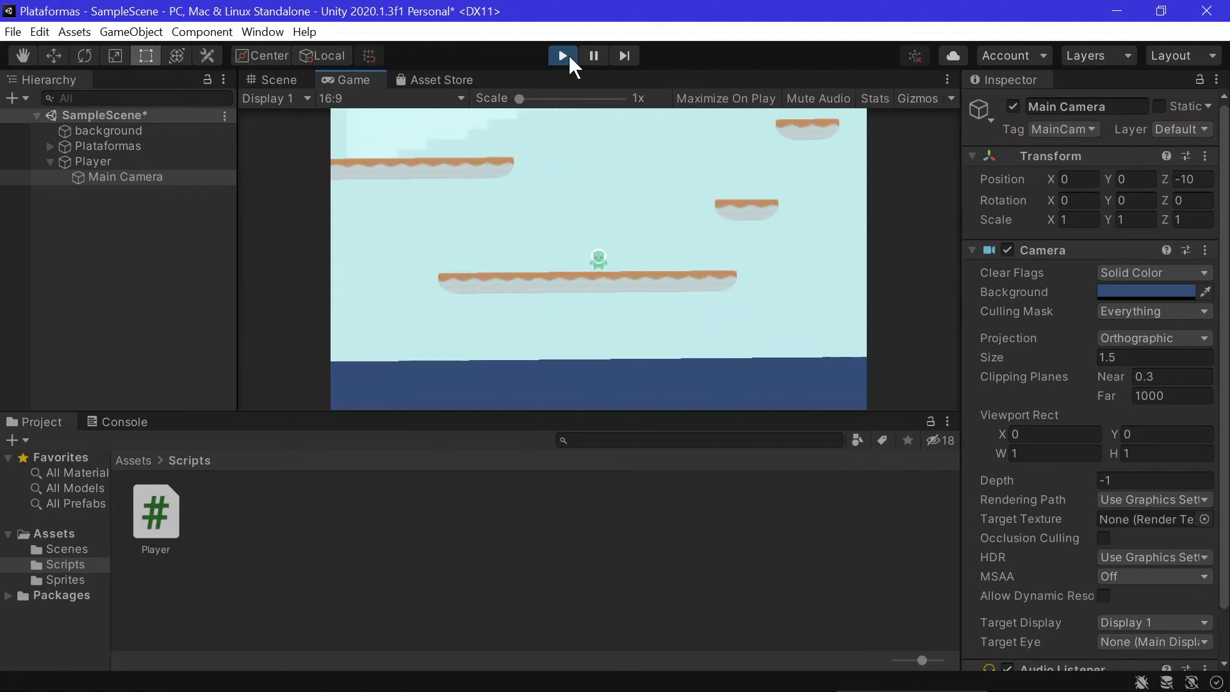
{"action": "key", "text": "Right"}
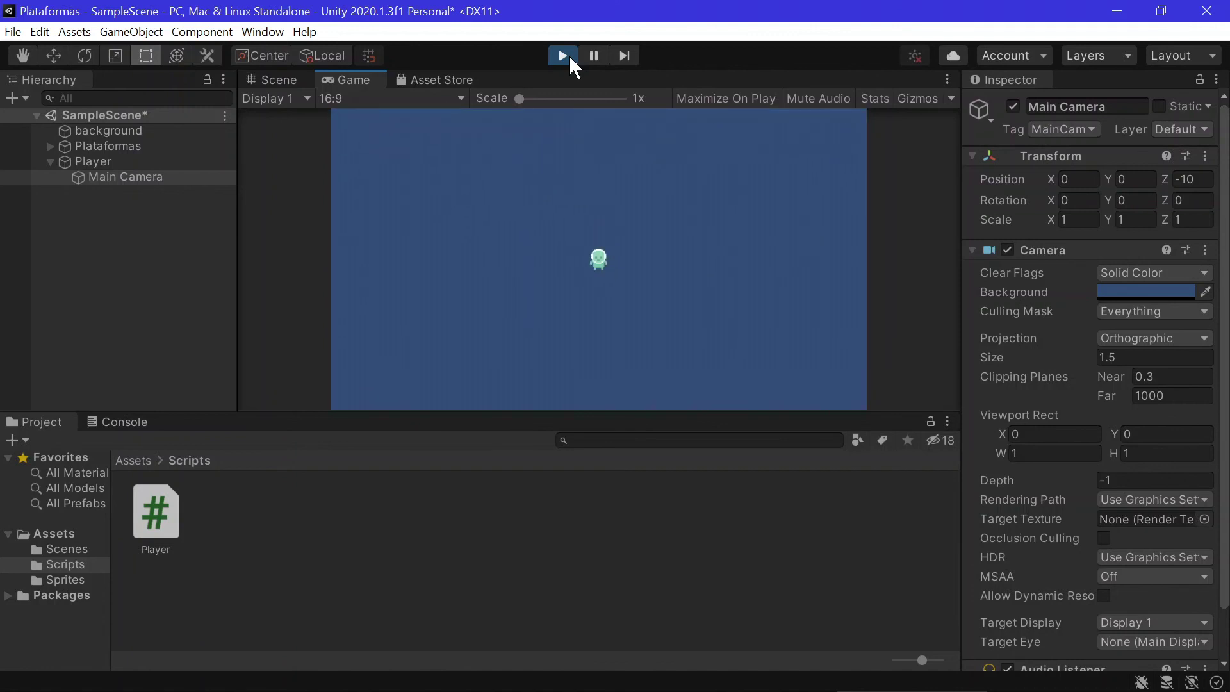